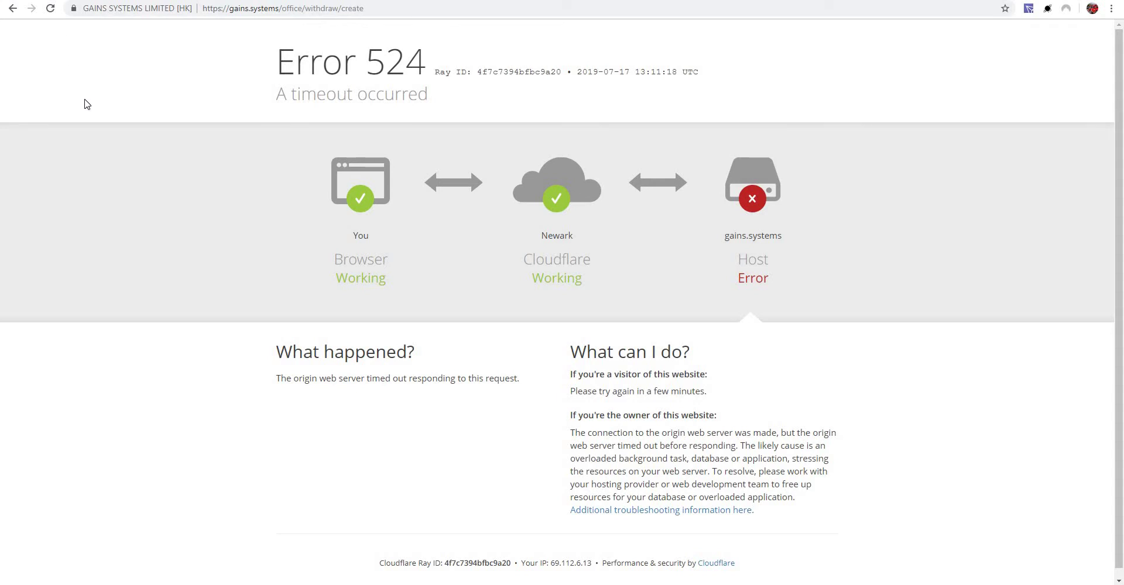
Step: Reload the Gains Systems withdraw page that timed out with Error 524
click(50, 9)
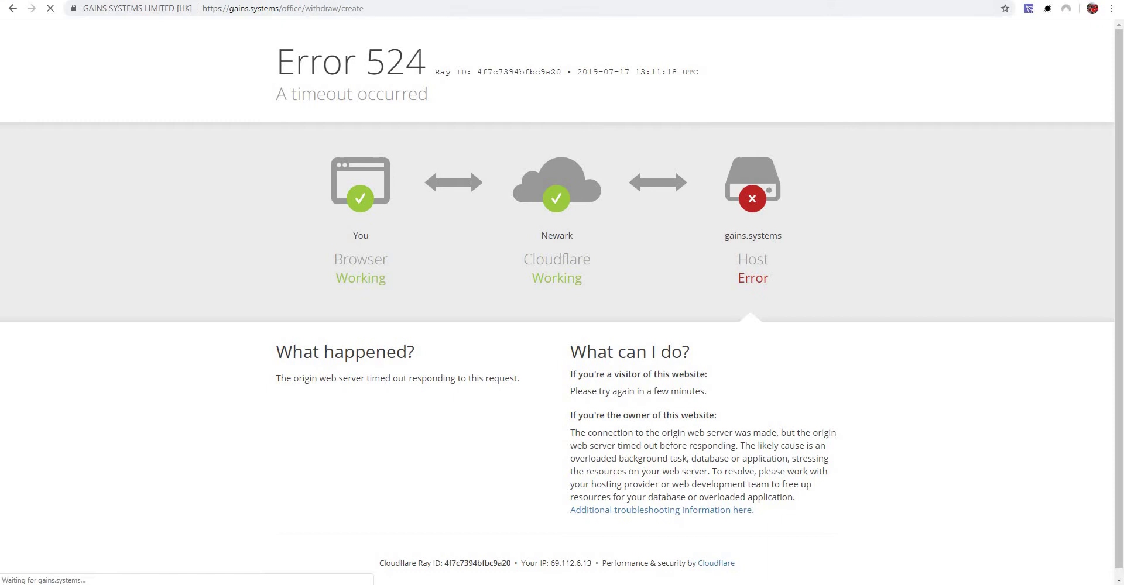
Step: Cycle through CoinsHash and CoinAdShare ($43.75 earned) to the LuckBit dashboard ($14.83)
click(672, 8)
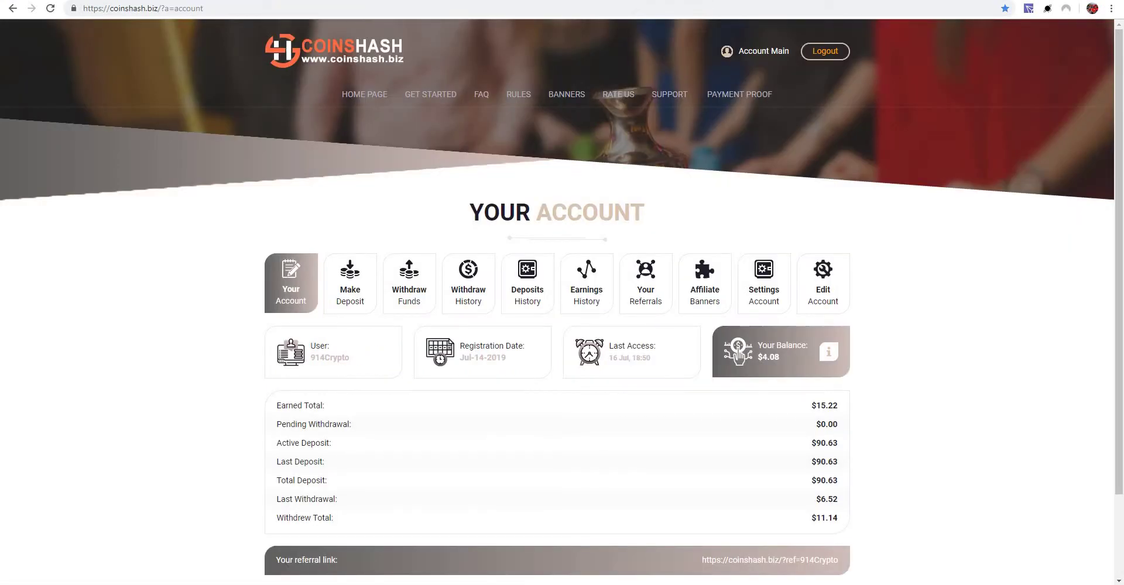
key(ctrl+Tab)
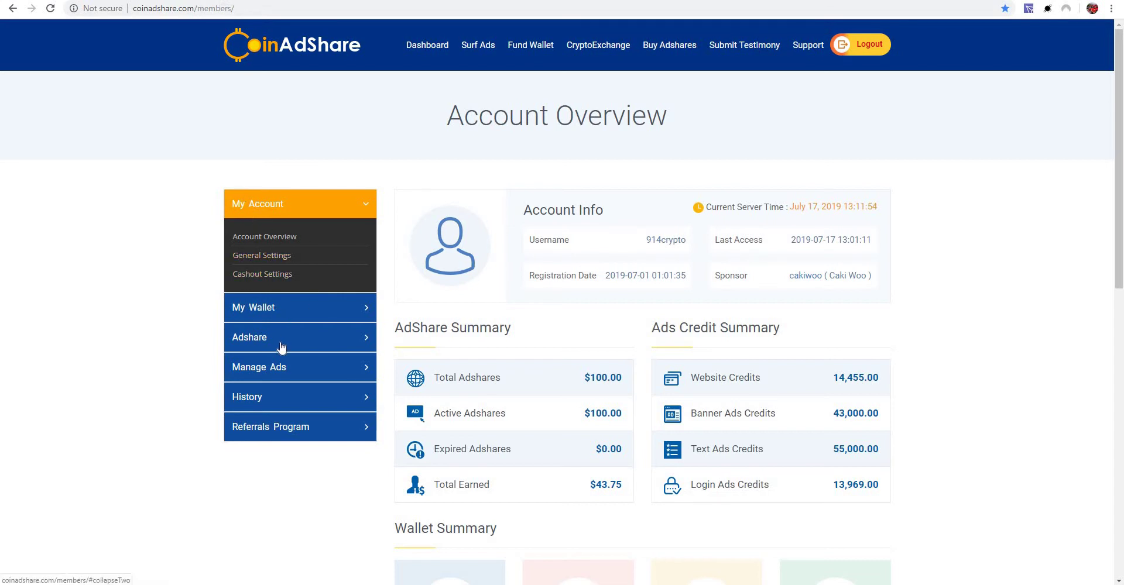
key(ctrl+Tab)
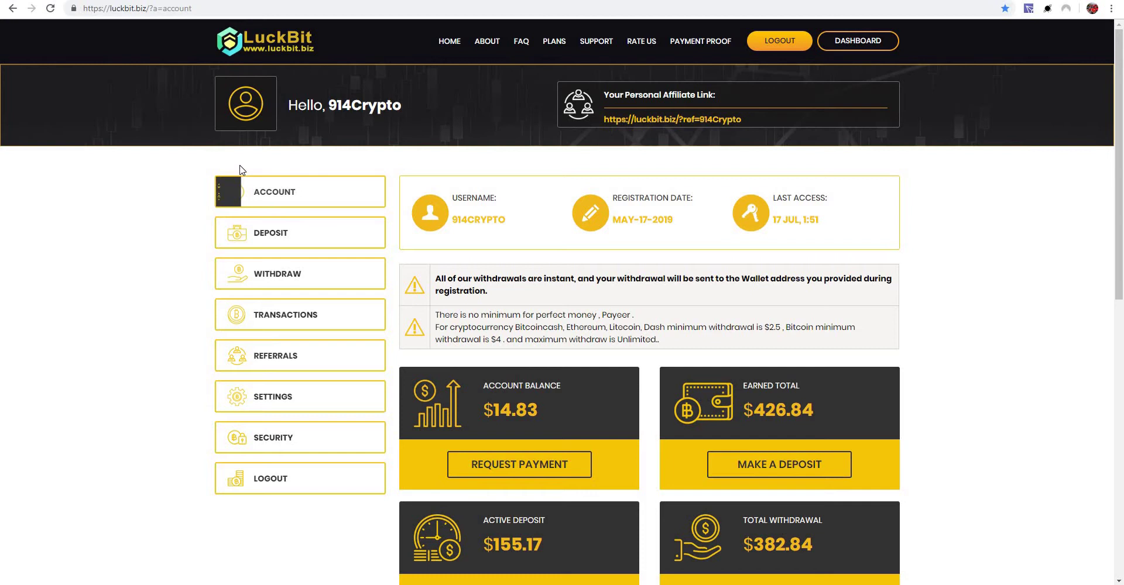
Step: Request an $8.32 LuckBit withdrawal with Ethereum as the payout method
click(294, 281)
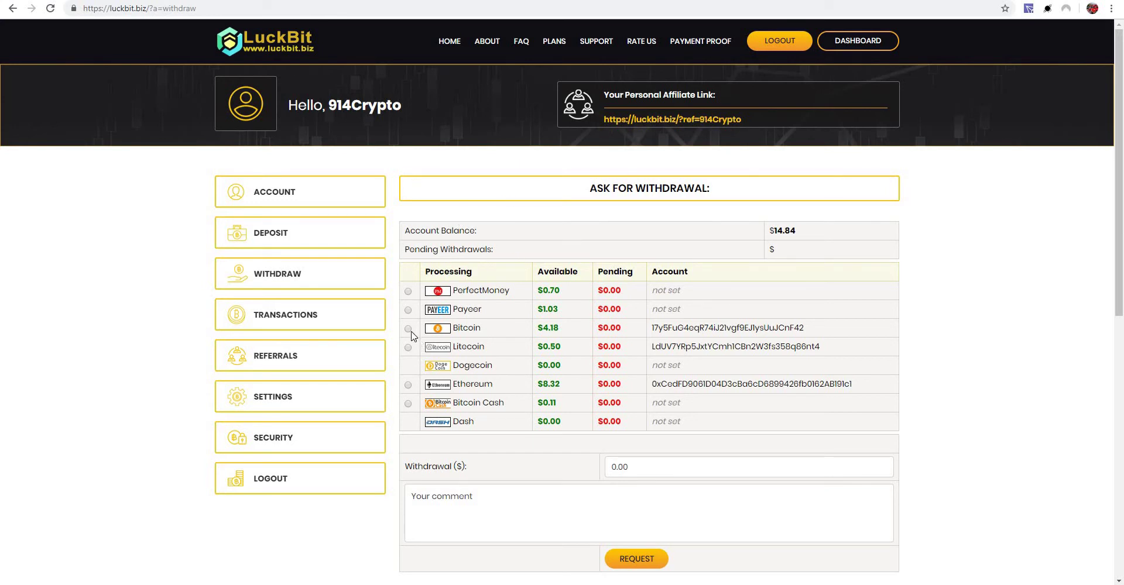
click(407, 384)
click(667, 467)
text(0.)
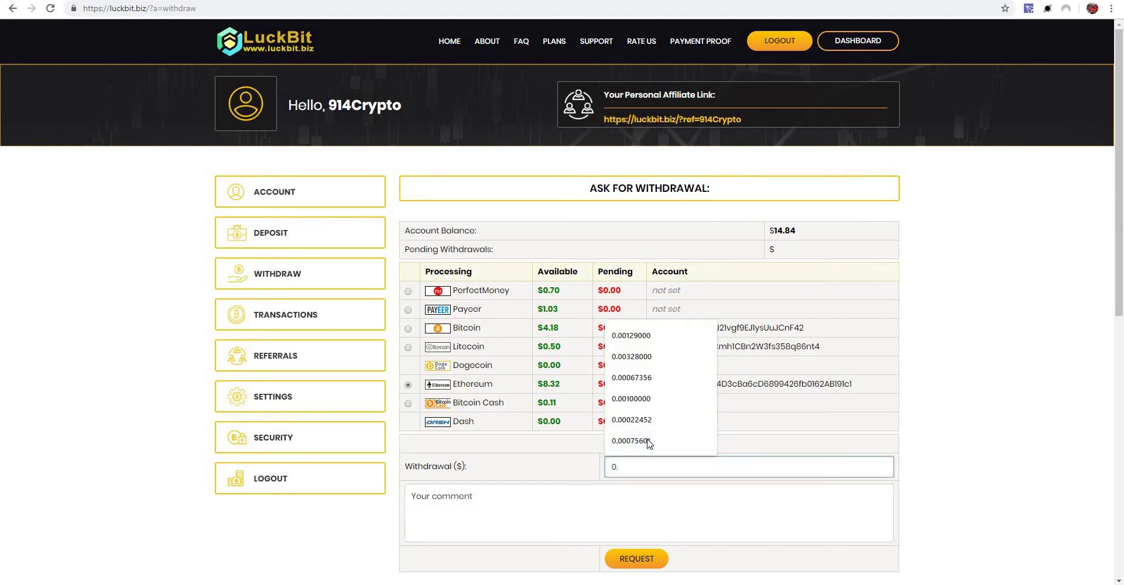
key(Escape)
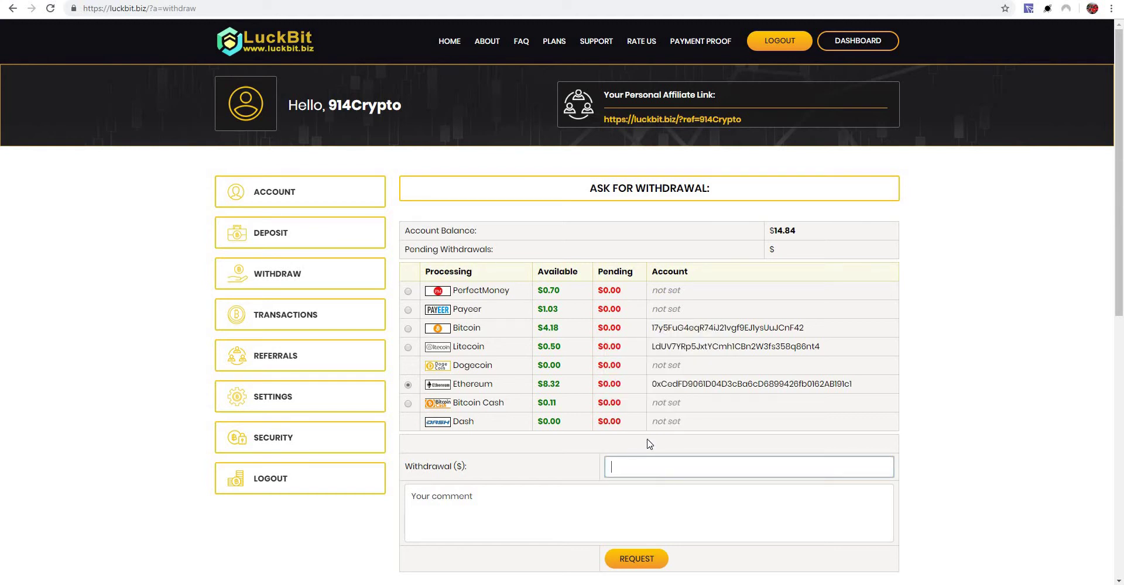
text(8.32)
scroll(648, 444, down, 2)
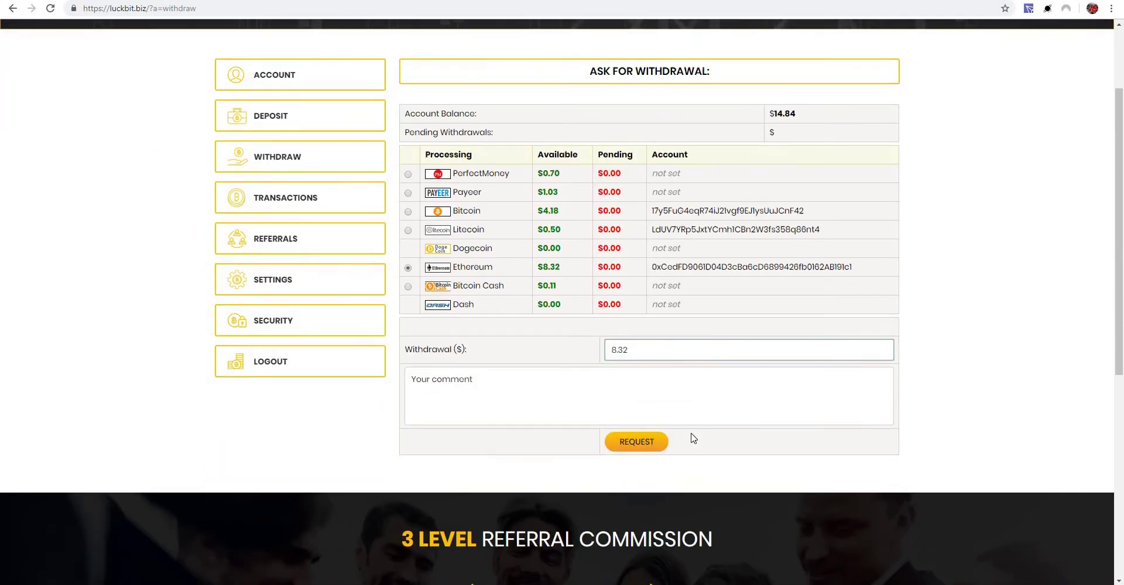
click(636, 441)
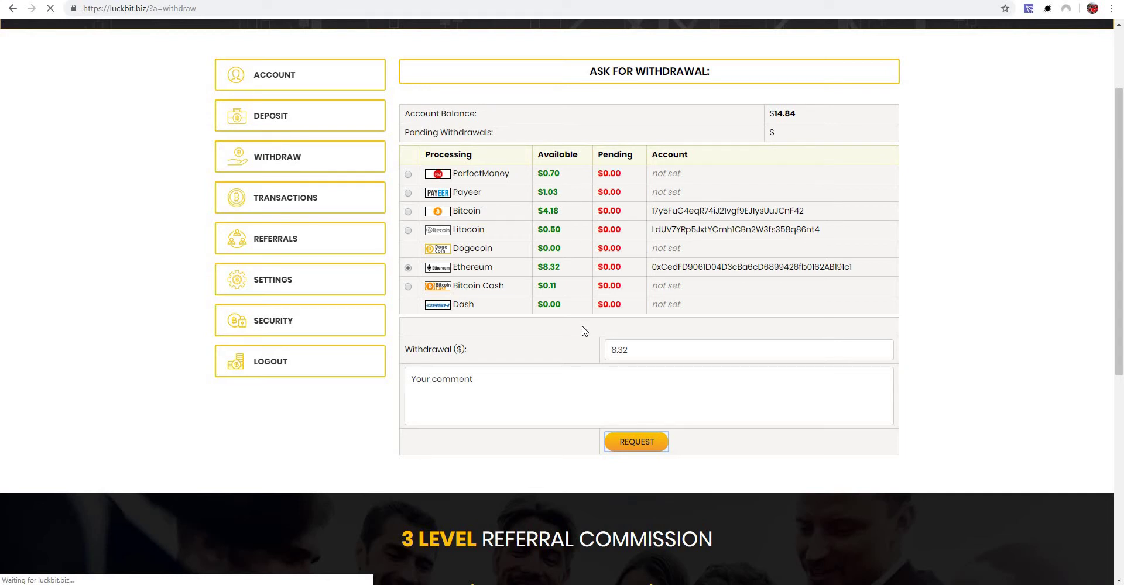
scroll(581, 331, up, 3)
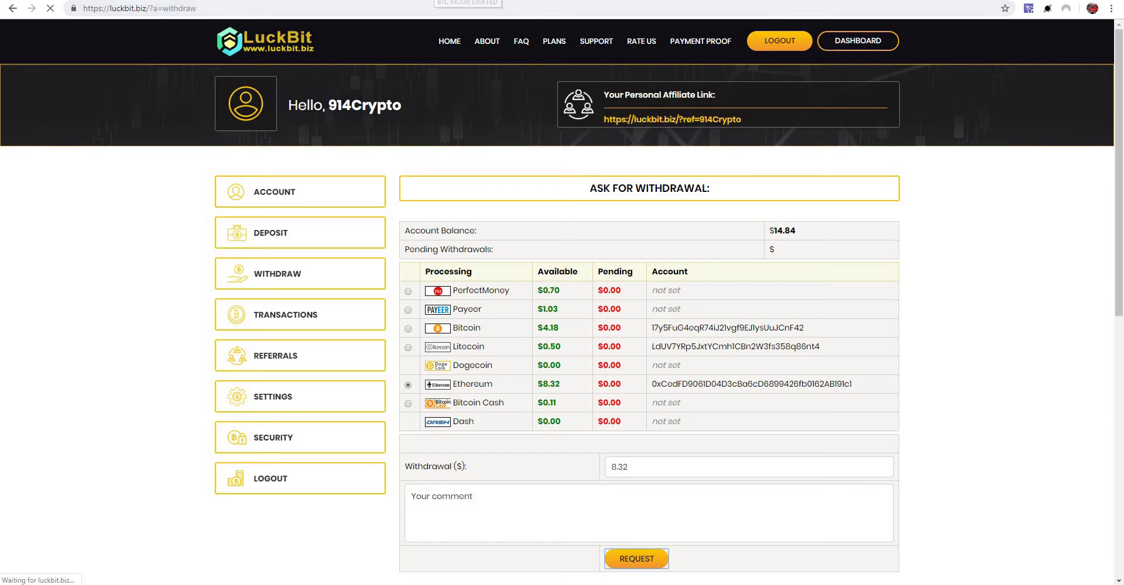
click(456, 5)
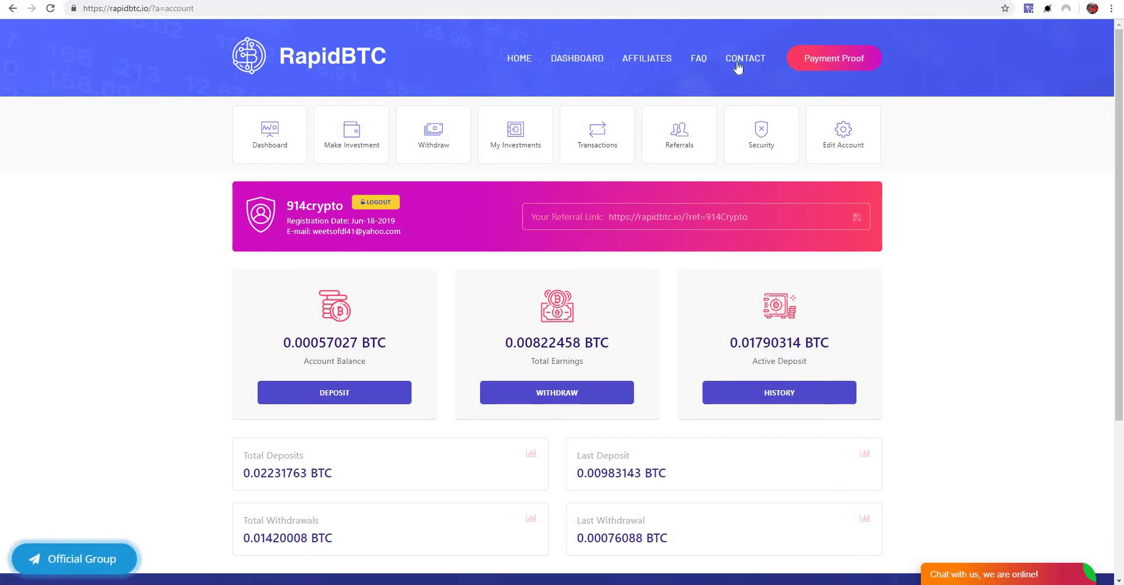
click(697, 60)
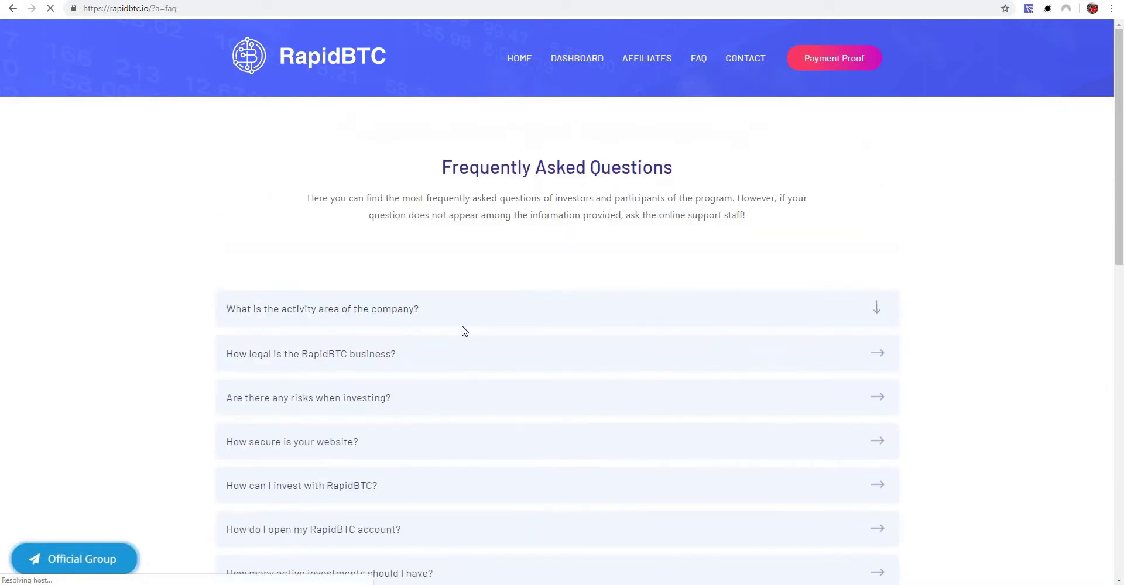
scroll(461, 329, down, 3)
scroll(461, 330, down, 2)
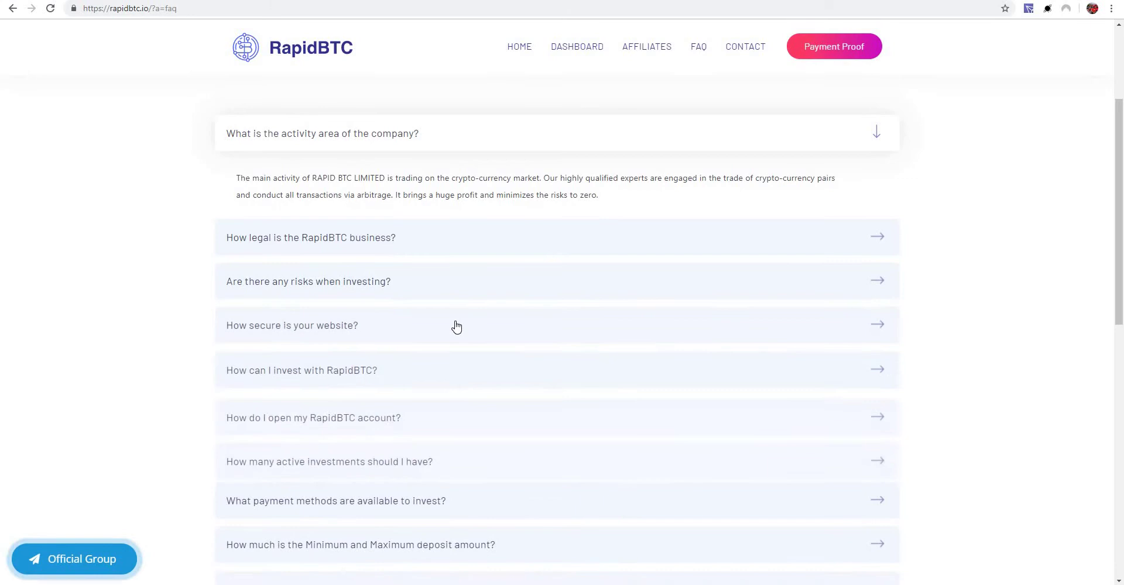
scroll(458, 329, down, 3)
scroll(456, 326, up, 1)
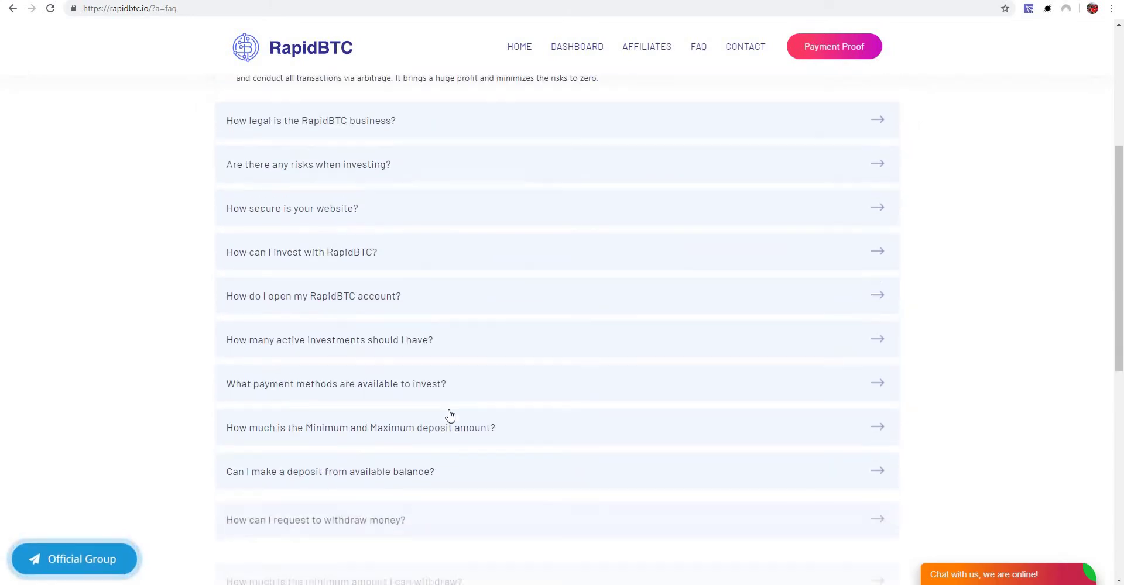
scroll(439, 422, down, 2)
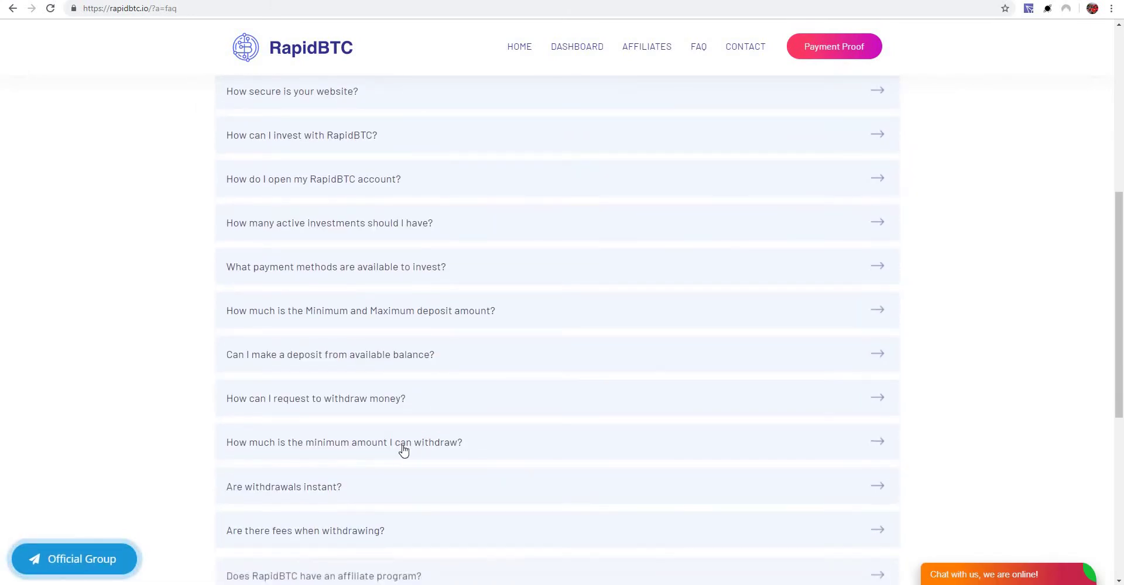
click(404, 446)
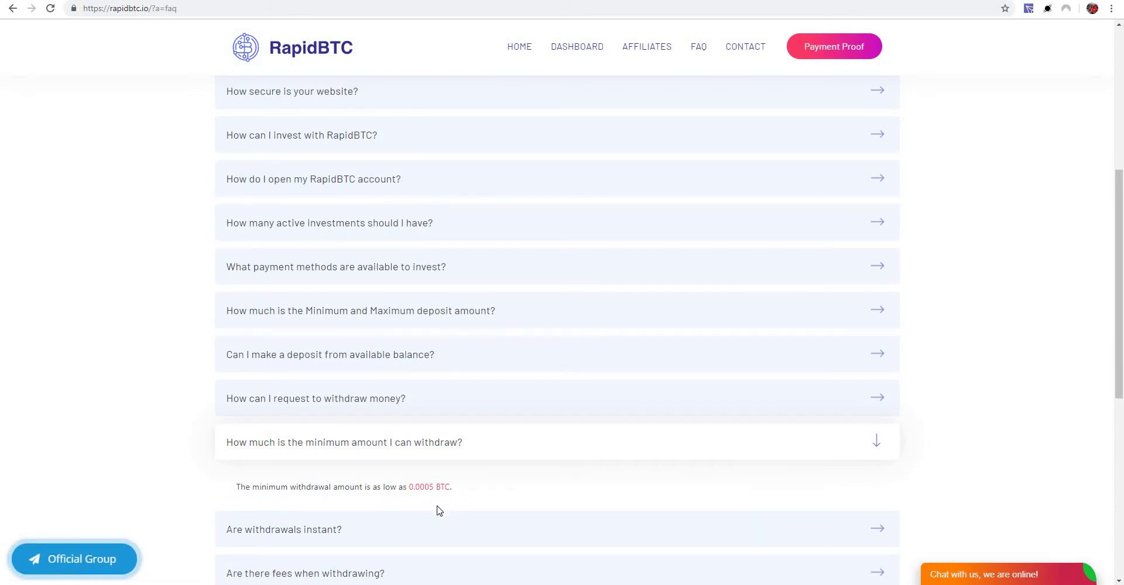
scroll(412, 334, up, 5)
scroll(413, 263, up, 5)
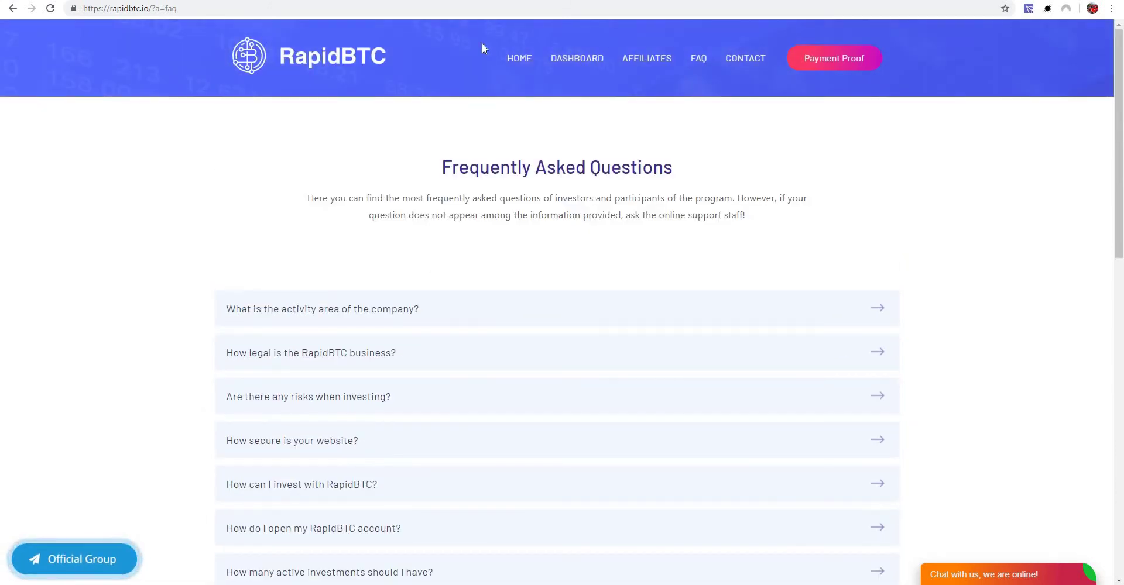
click(577, 58)
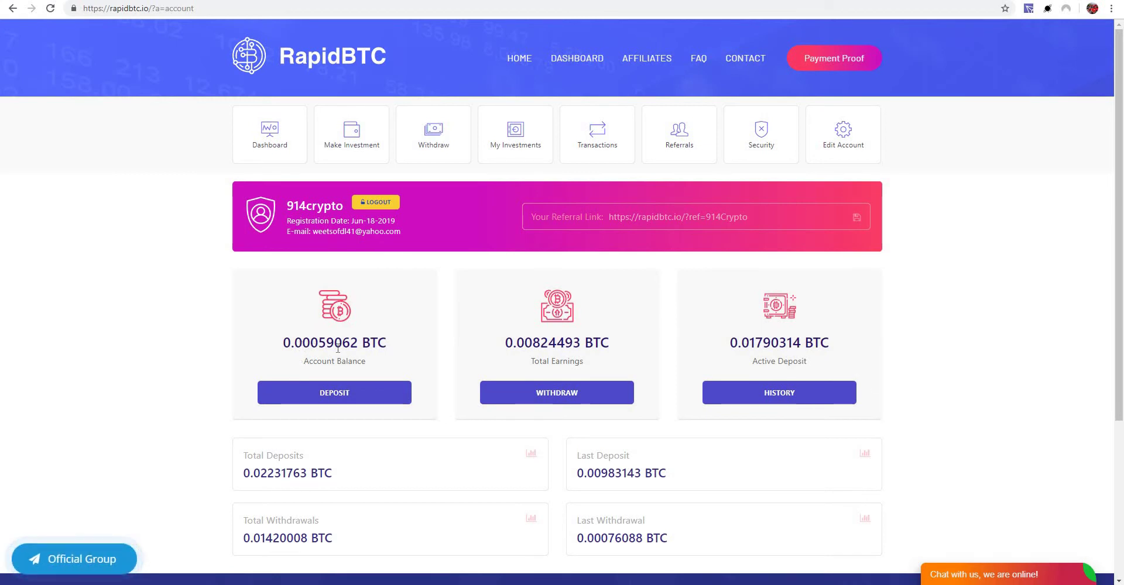
Step: Withdraw the 0.00059062 BTC RapidBTC balance, confirming with the 2FA code
click(433, 132)
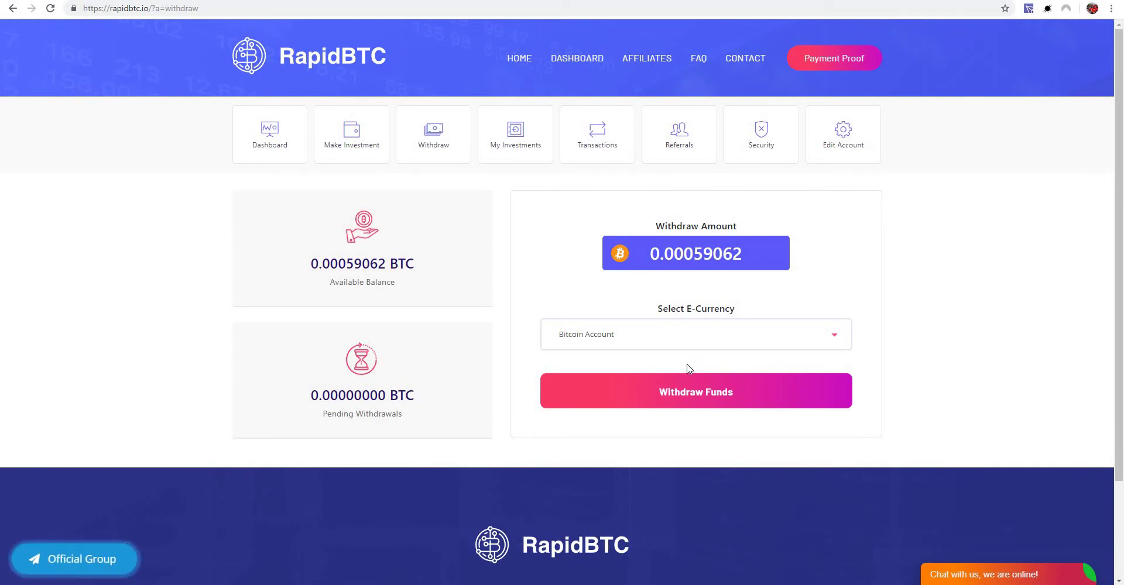
click(697, 398)
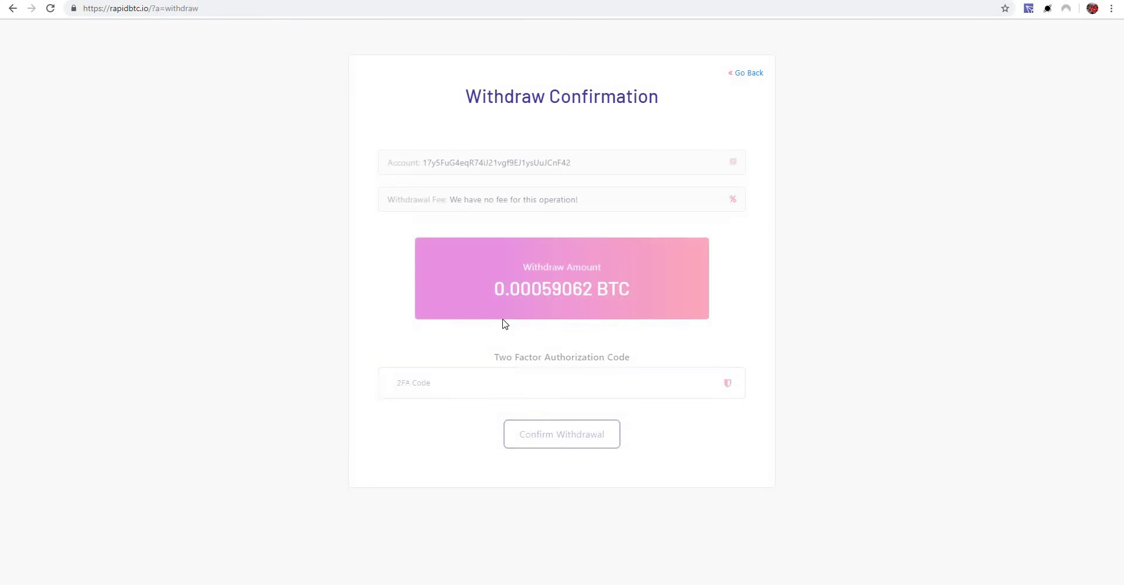
click(514, 382)
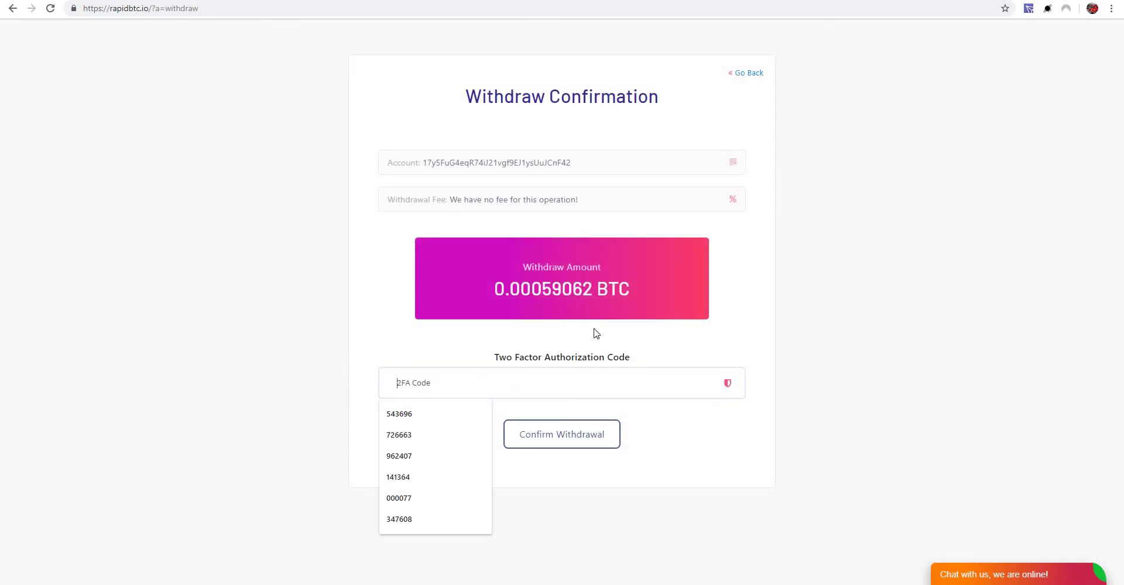
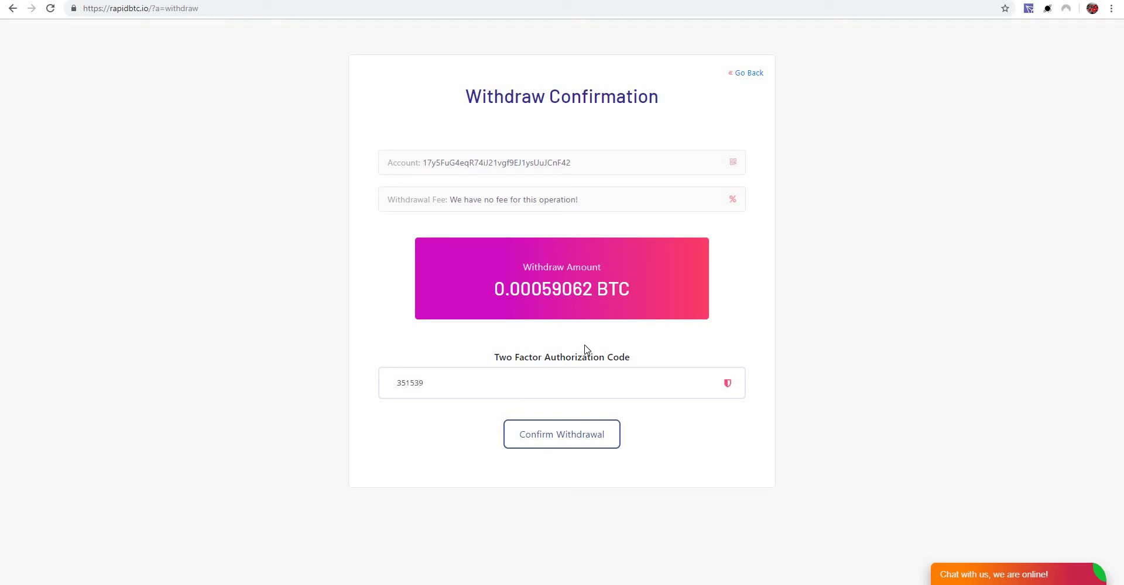
click(571, 436)
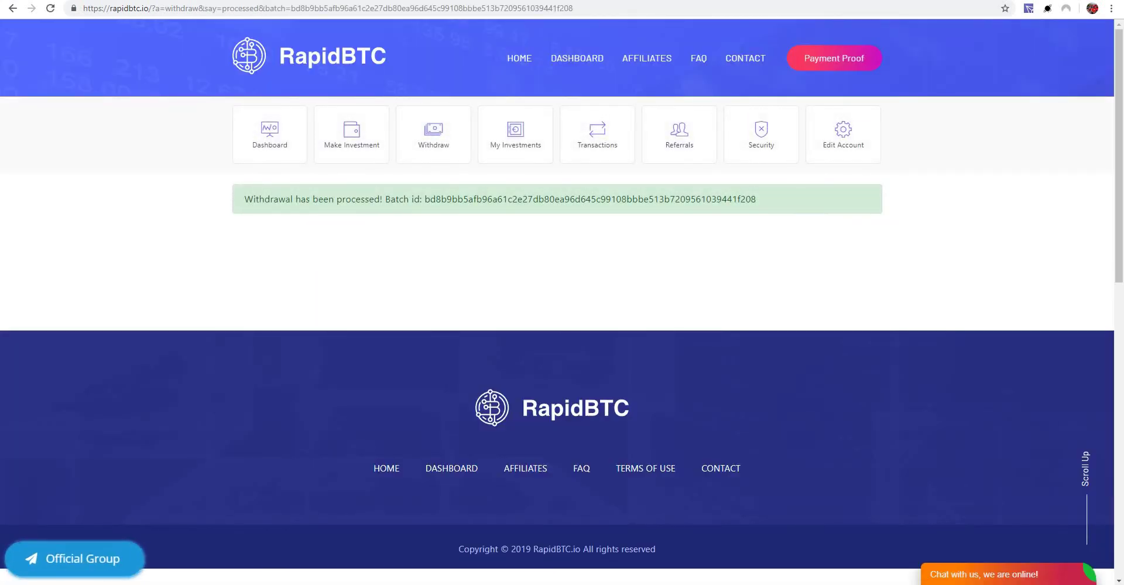
Step: Check the Exodus wallet for incoming funds, then reopen the RapidBTC dashboard
key(alt+Tab)
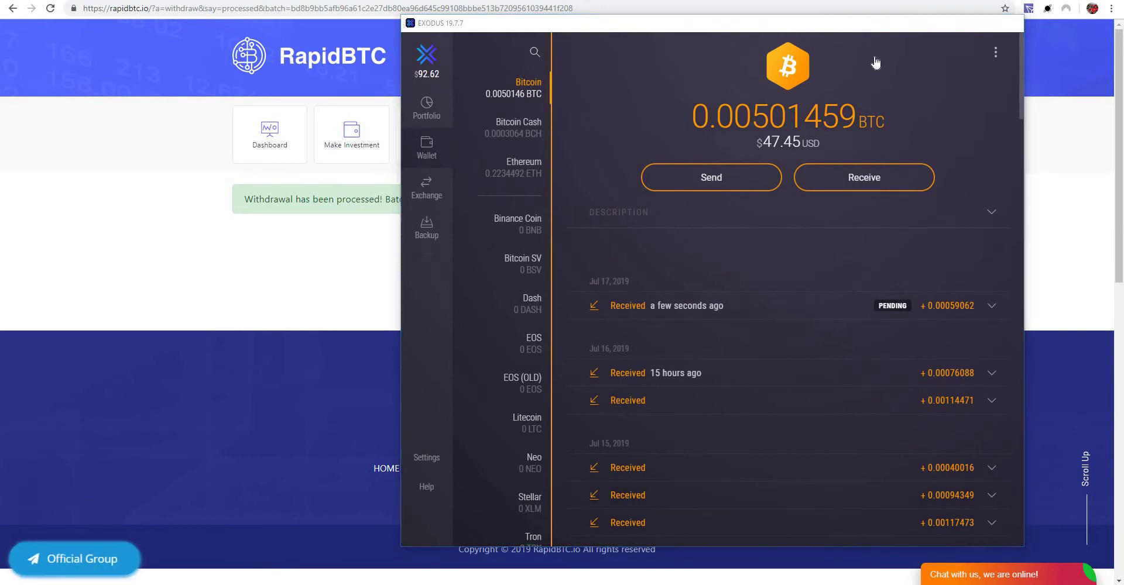
key(alt+Tab)
click(269, 140)
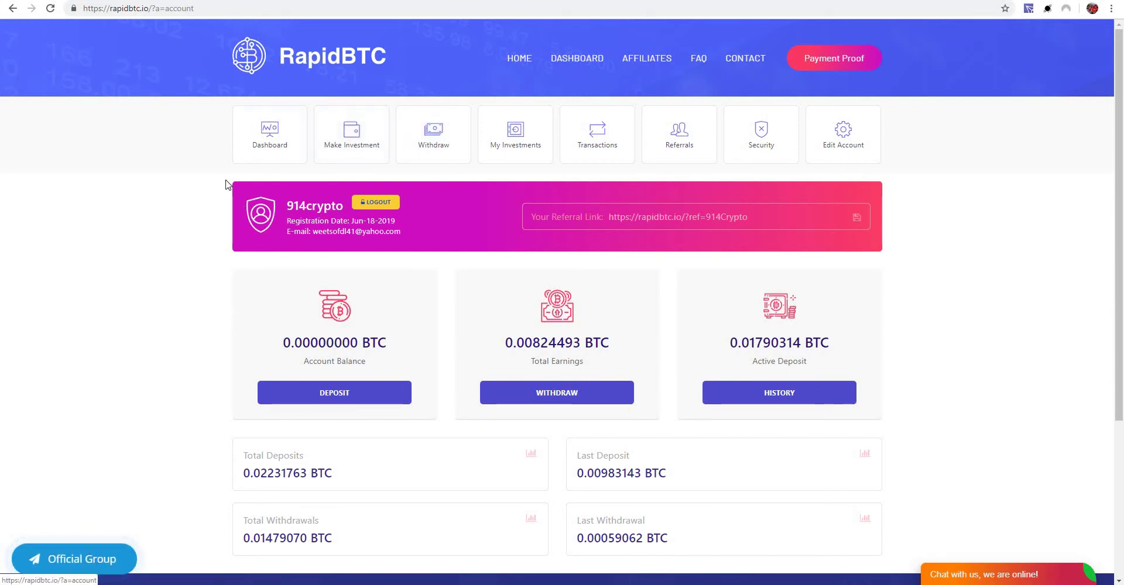
scroll(195, 242, down, 2)
scroll(192, 242, up, 2)
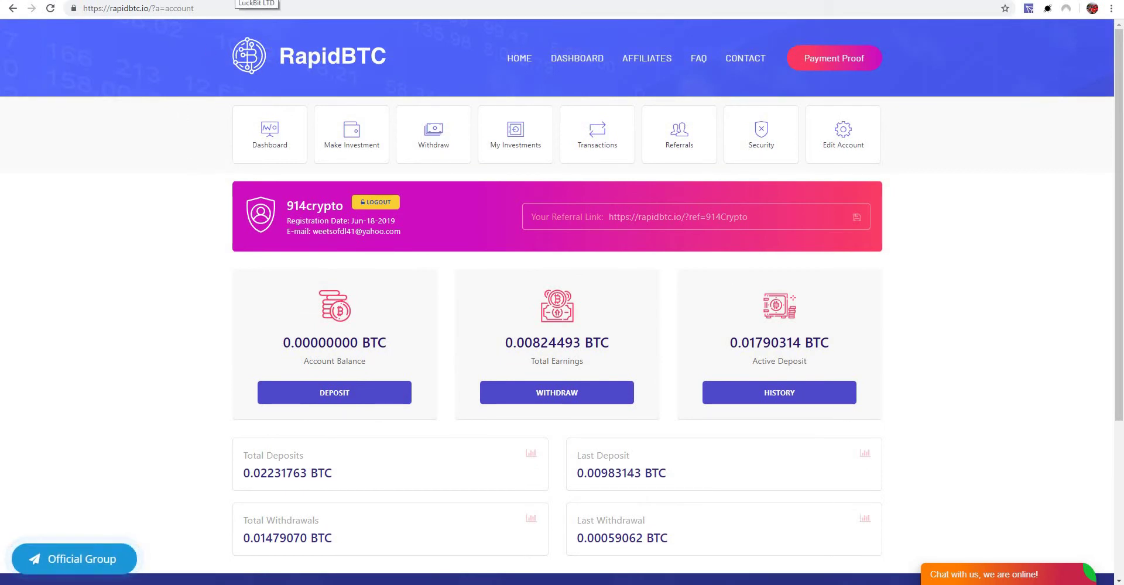
Step: Confirm LuckBit's $8.32 Ethereum withdrawal and close RapidBTC's live chat
click(256, 3)
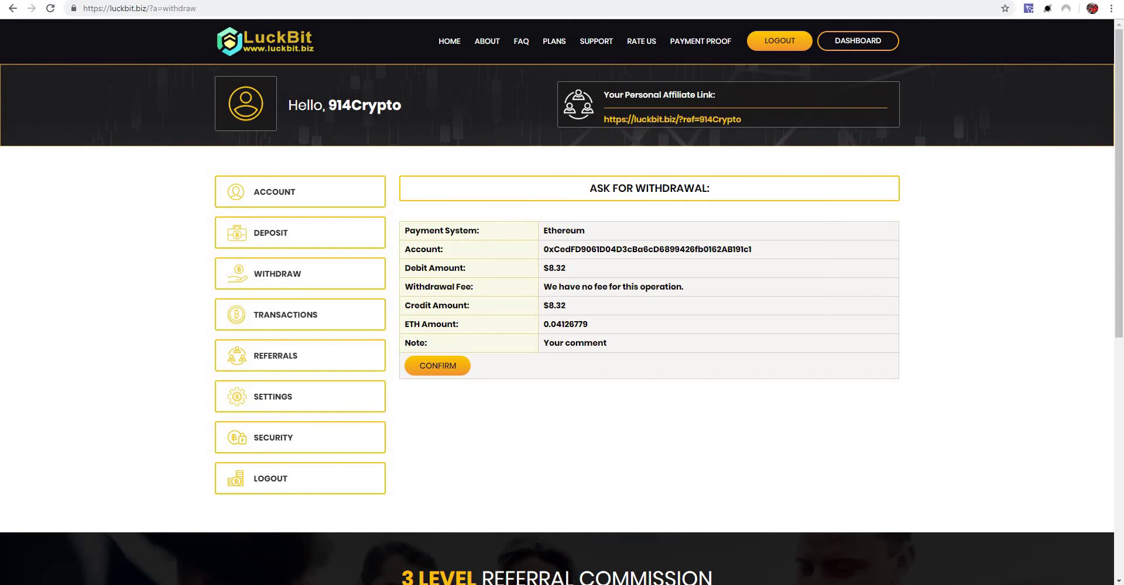
click(438, 368)
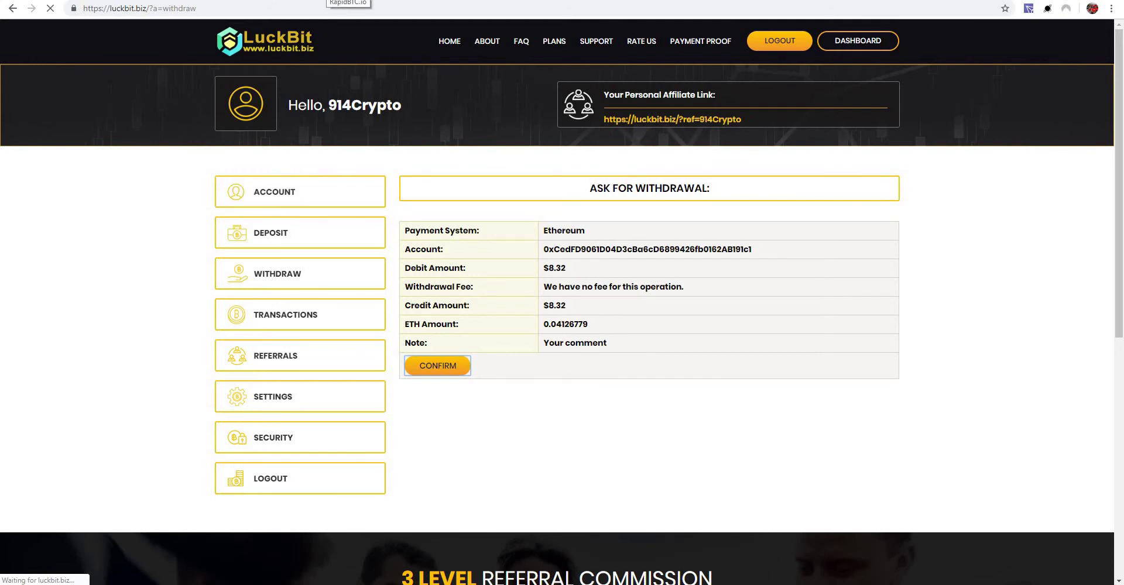
click(347, 2)
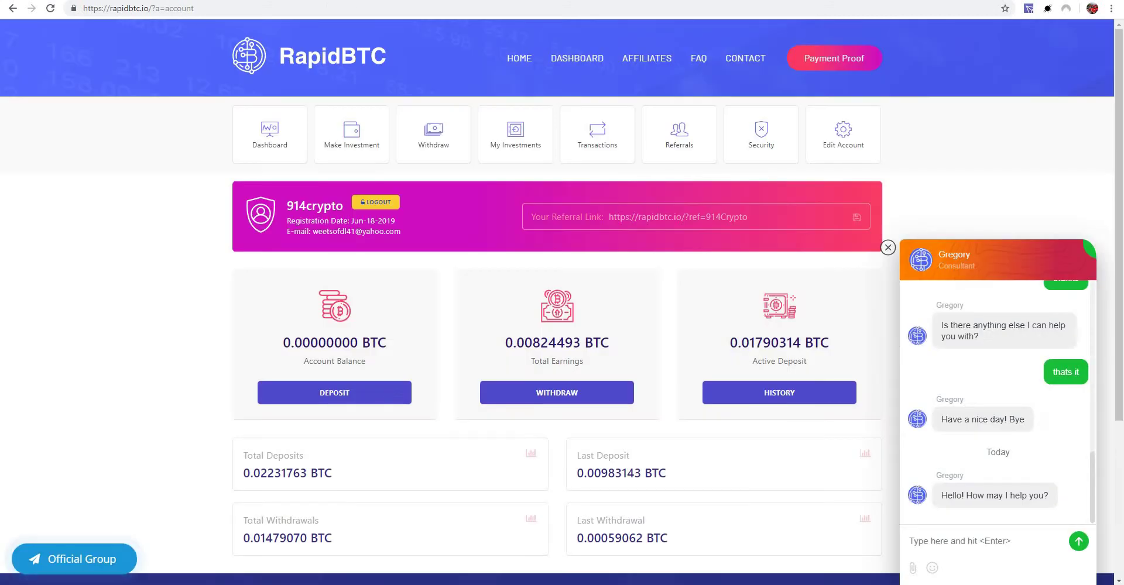
click(887, 247)
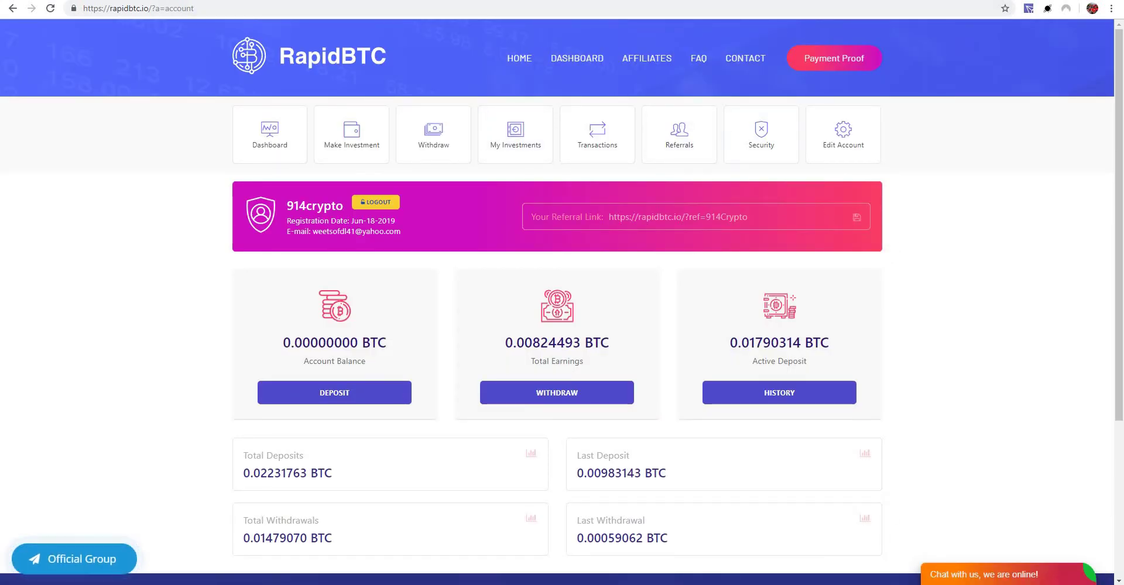
key(ctrl+Tab)
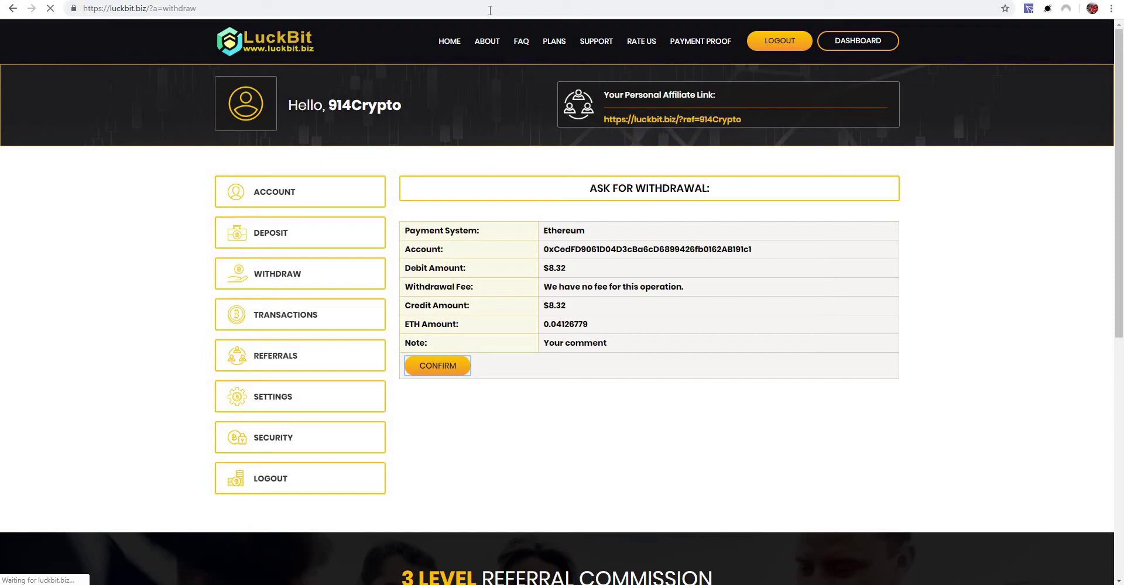
Step: Open the deposit page from the BTC Hour overview showing $13.79
key(ctrl+Tab)
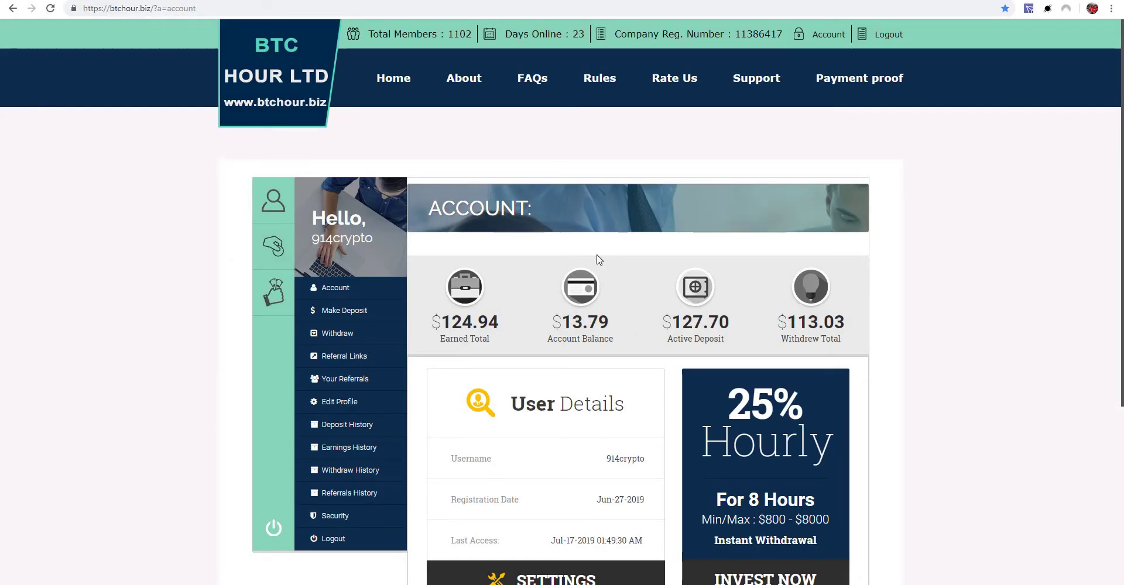
scroll(615, 281, down, 1)
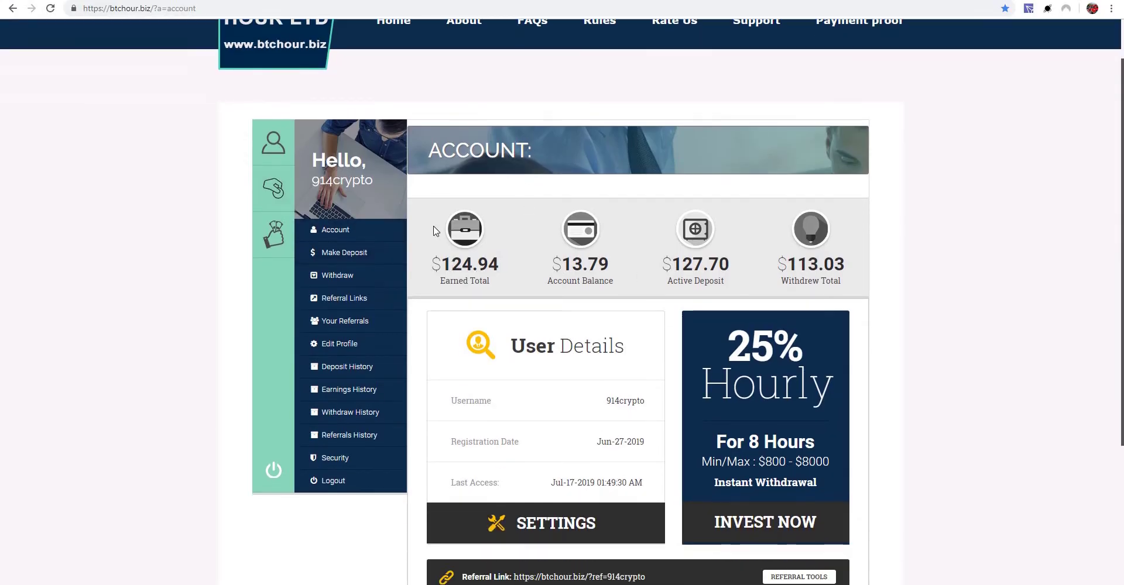
click(345, 253)
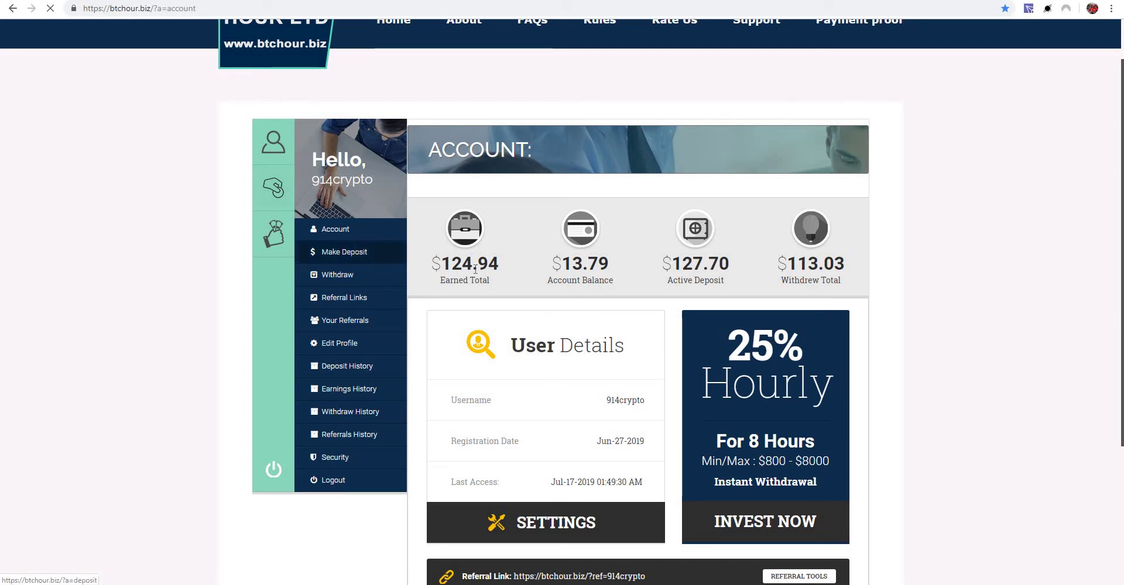
scroll(492, 264, up, 1)
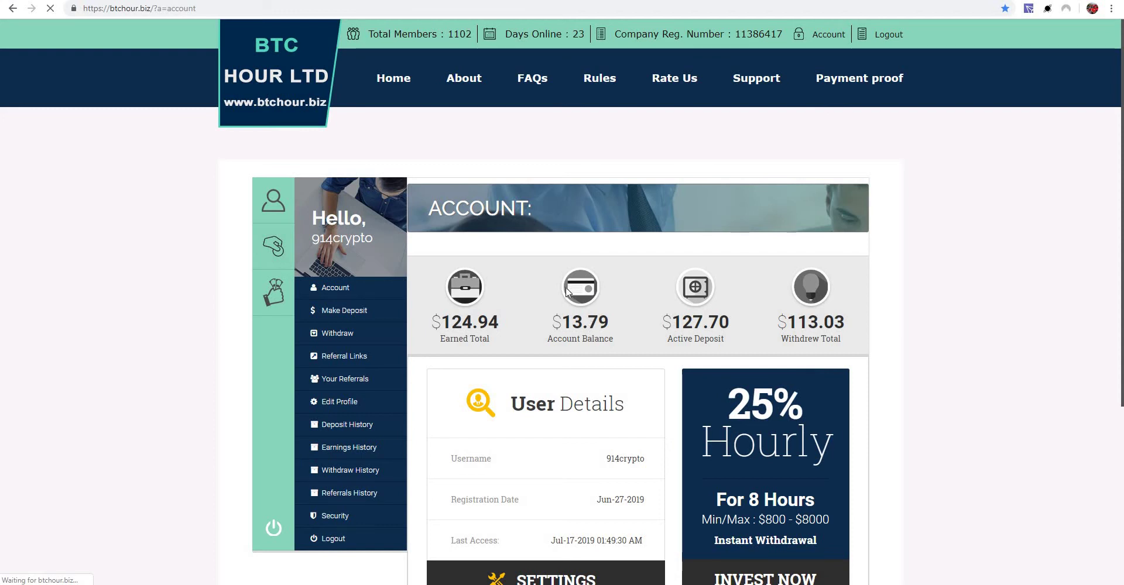
scroll(569, 299, down, 1)
scroll(569, 303, down, 2)
scroll(563, 306, up, 3)
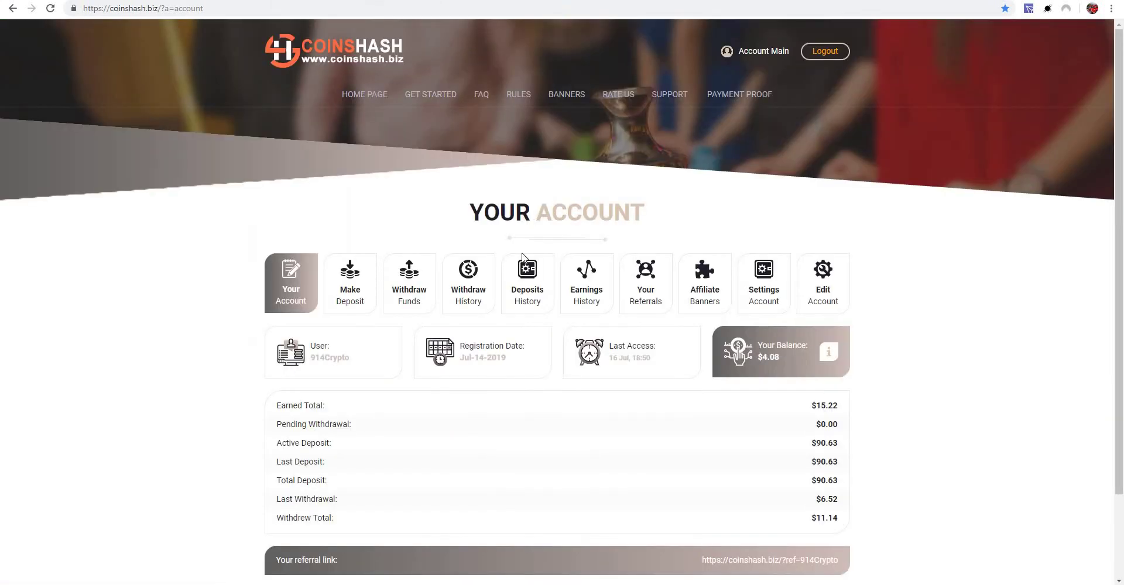
scroll(523, 264, down, 3)
scroll(518, 281, up, 3)
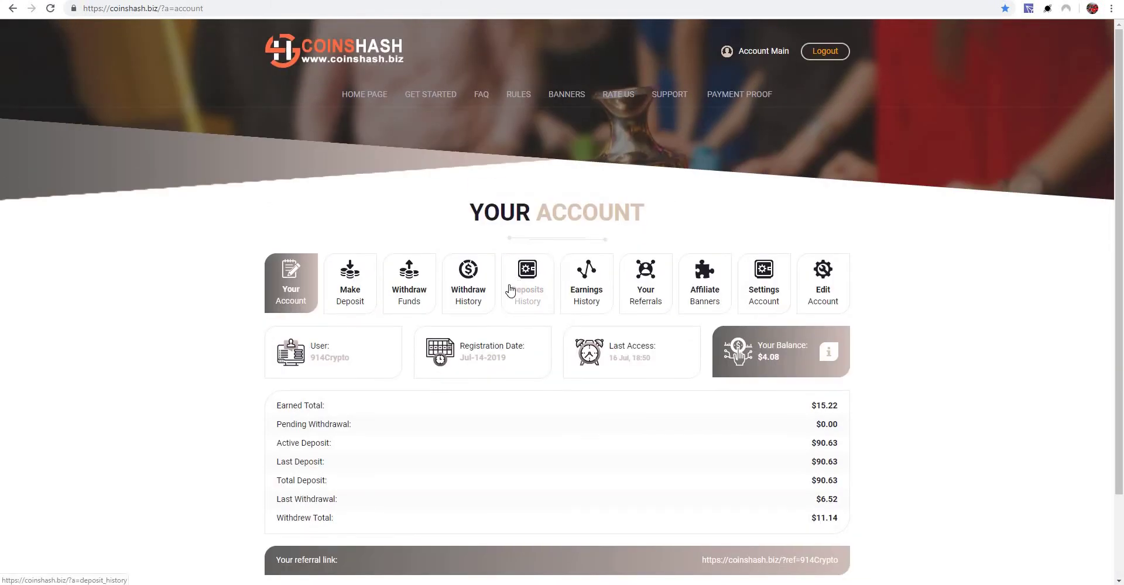
Step: Request and confirm a $4.08 Ethereum withdrawal, replacing the zero amount
click(410, 292)
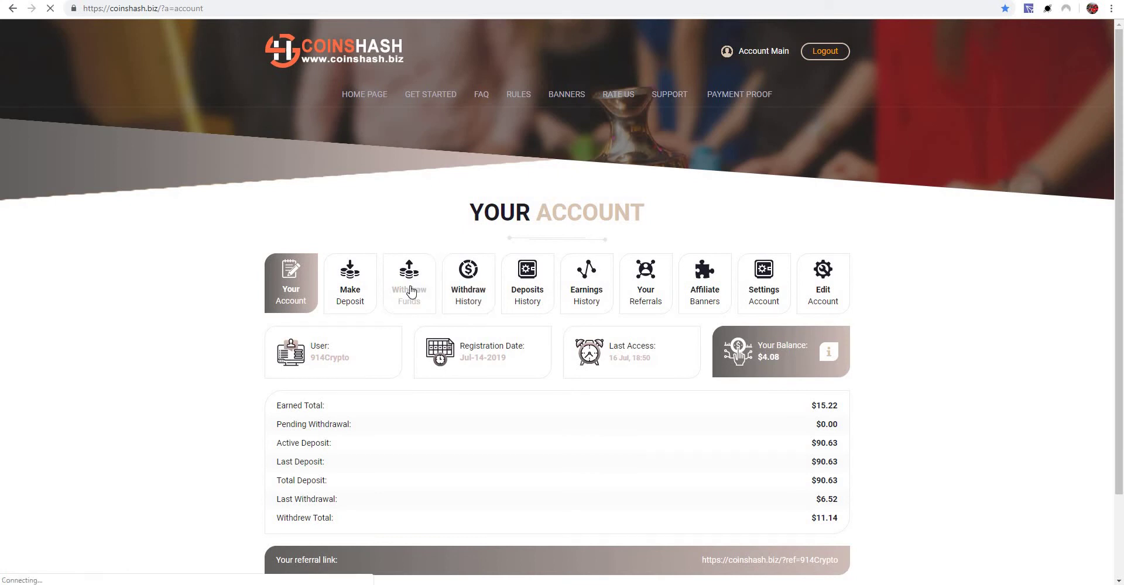
scroll(451, 280, down, 1)
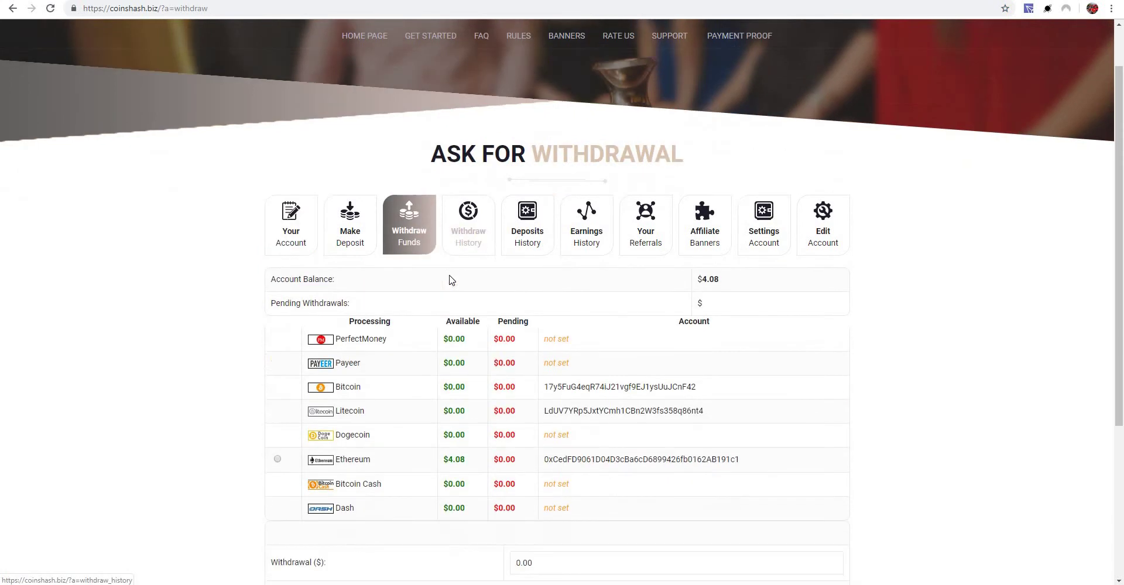
scroll(451, 279, down, 1)
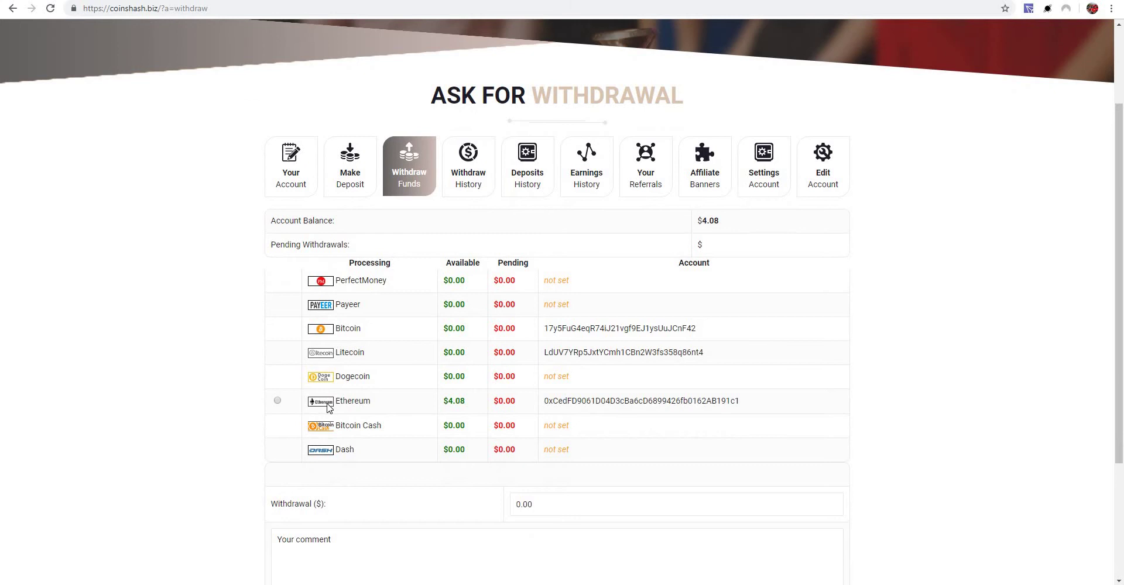
scroll(544, 414, down, 1)
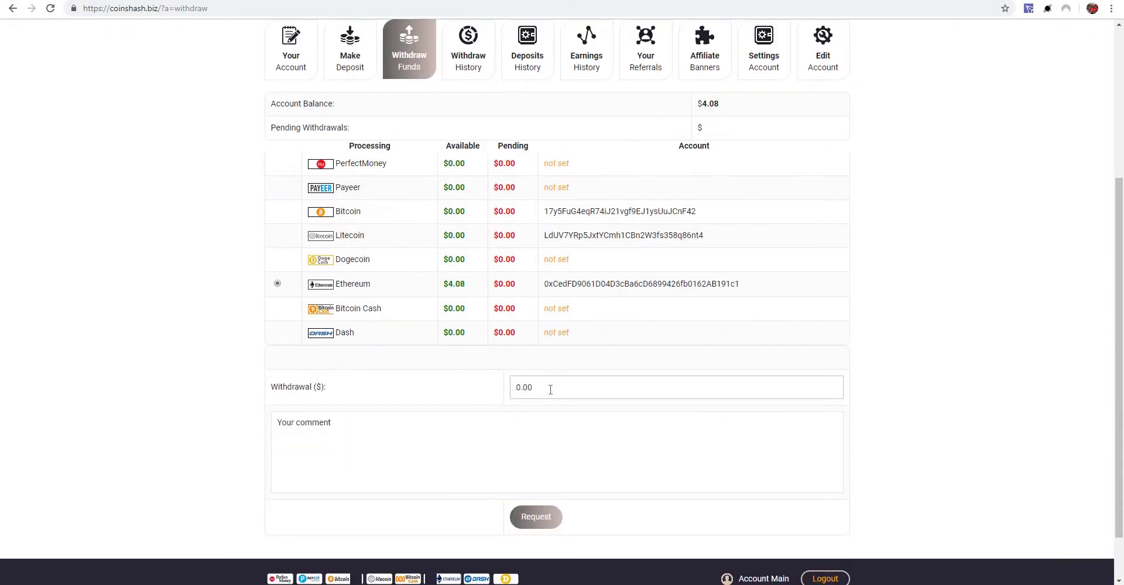
click(553, 387)
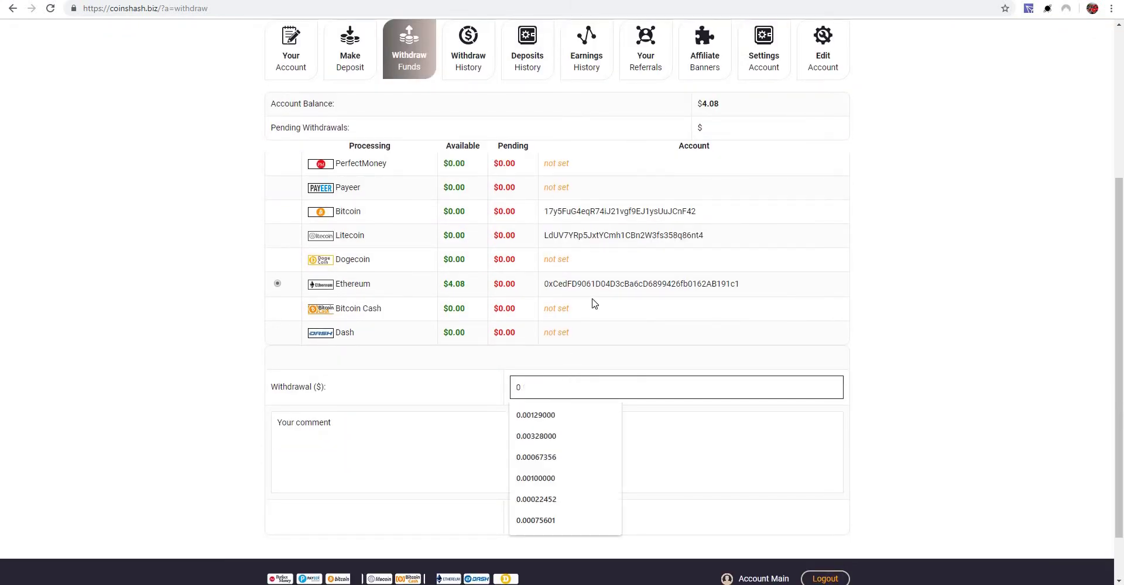
key(BackSpace)
text(4)
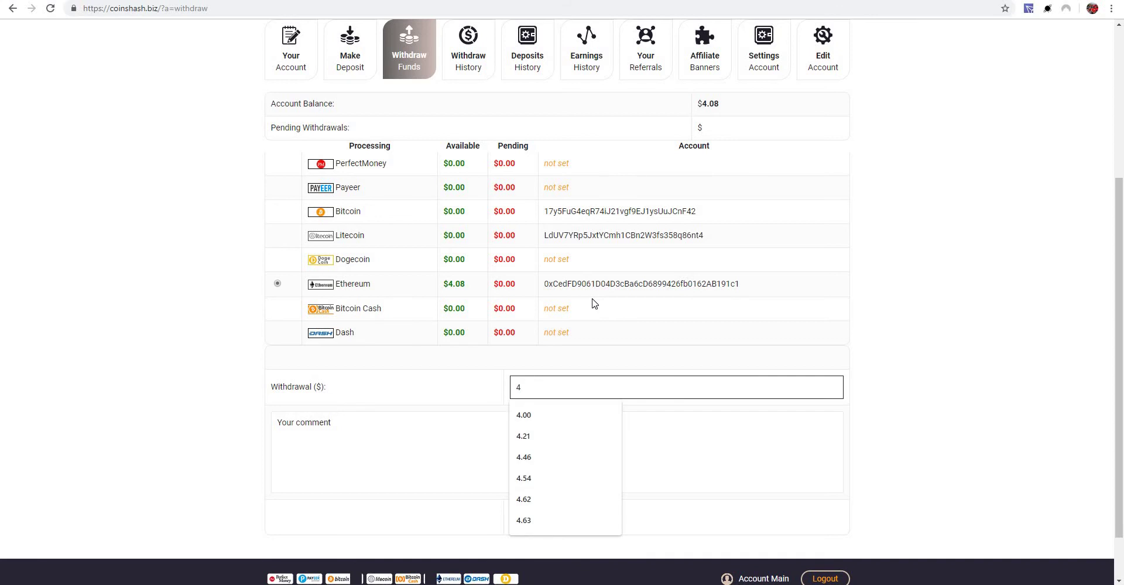
text(.08)
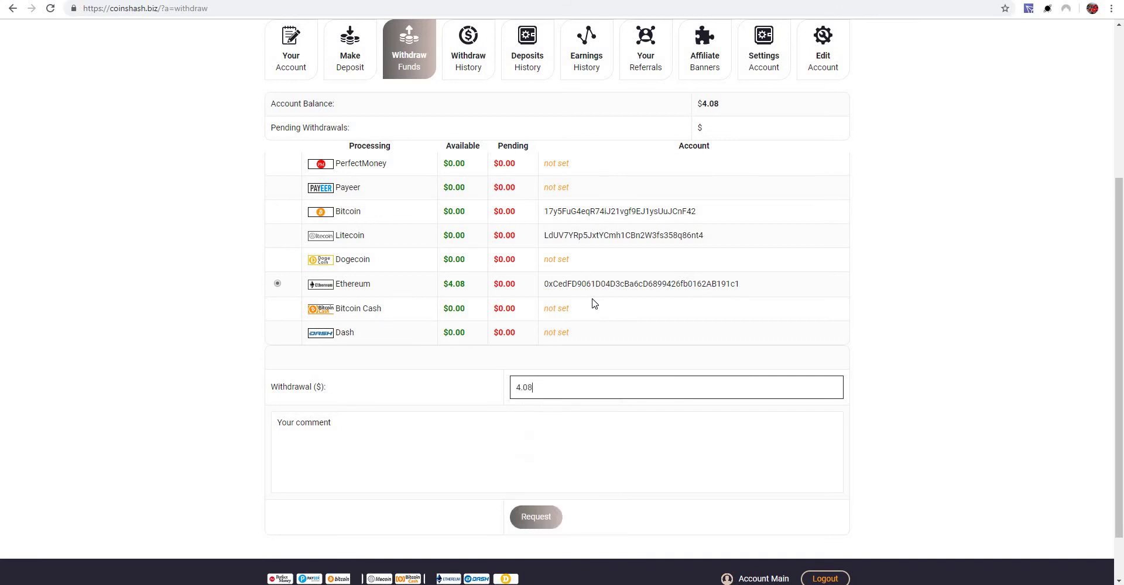
click(534, 516)
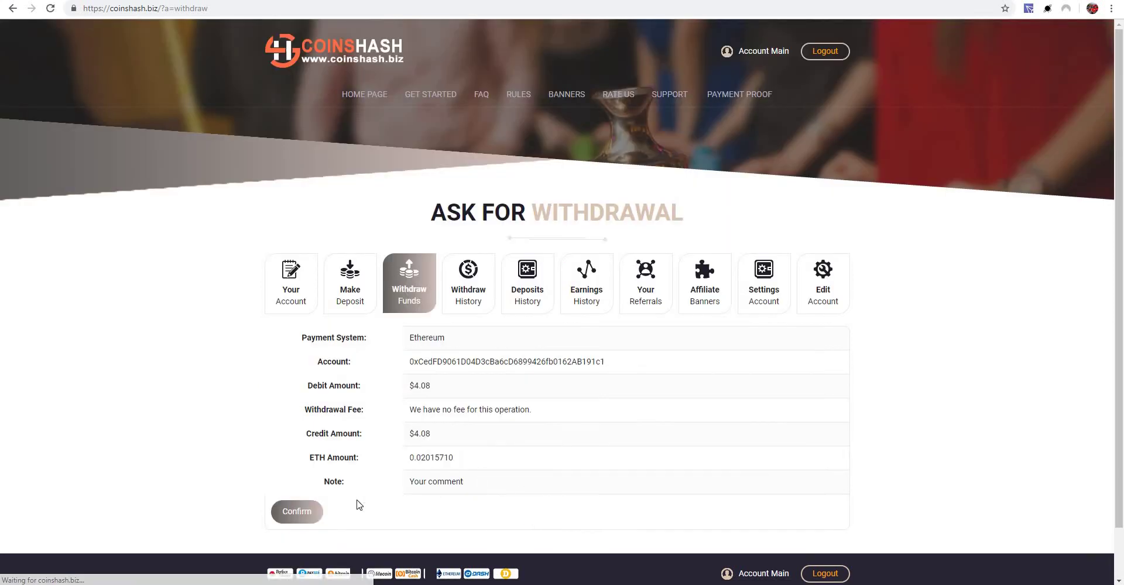
click(298, 514)
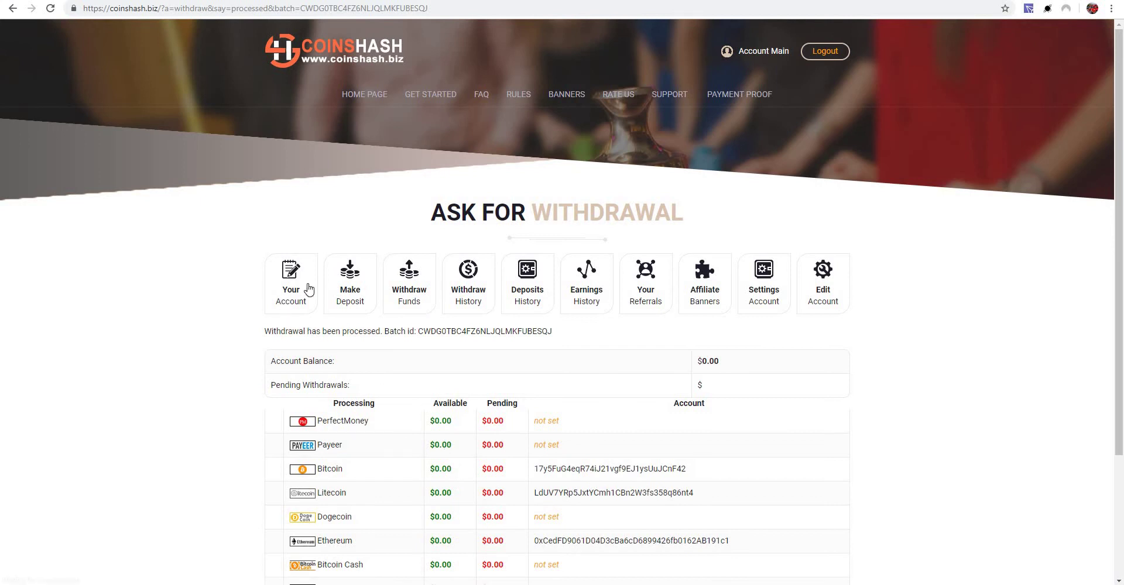
Step: Open the CoinsHash Make Deposit page to review the deposit plans
click(349, 282)
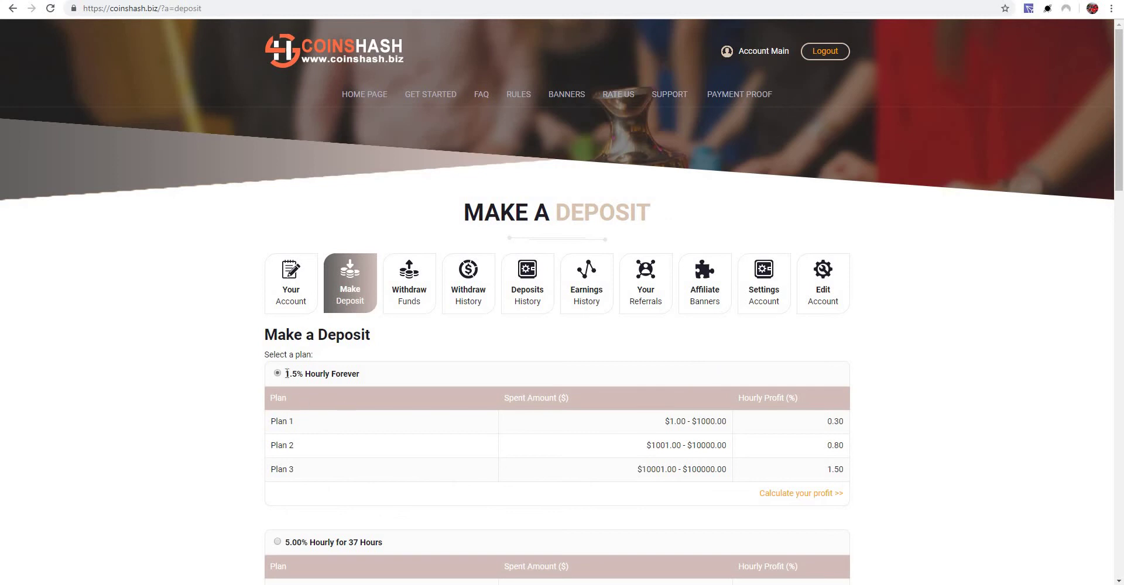
scroll(412, 421, down, 3)
scroll(412, 421, down, 3)
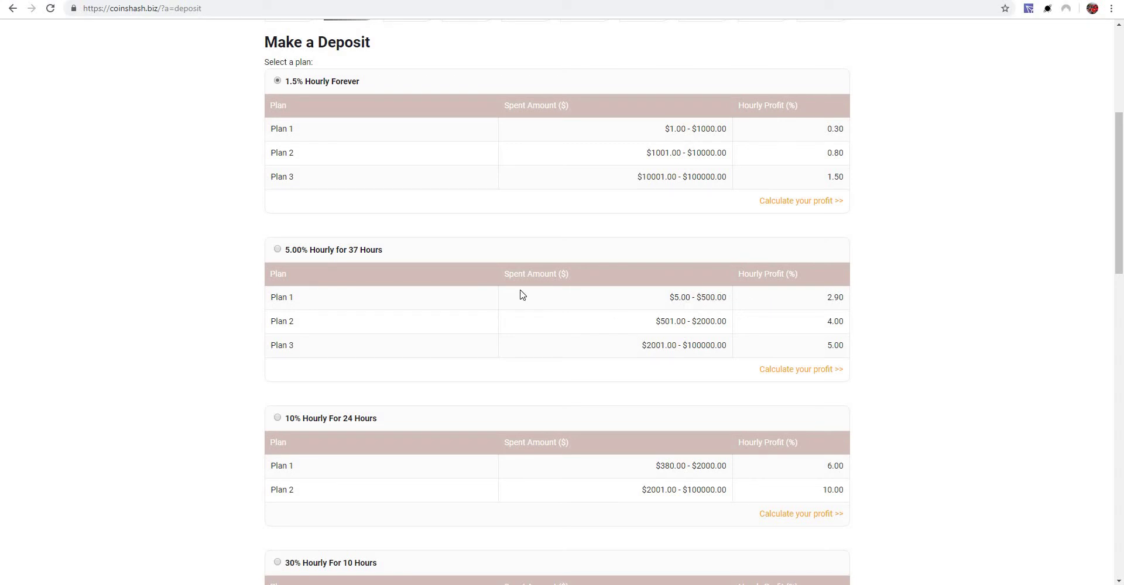
scroll(425, 378, up, 5)
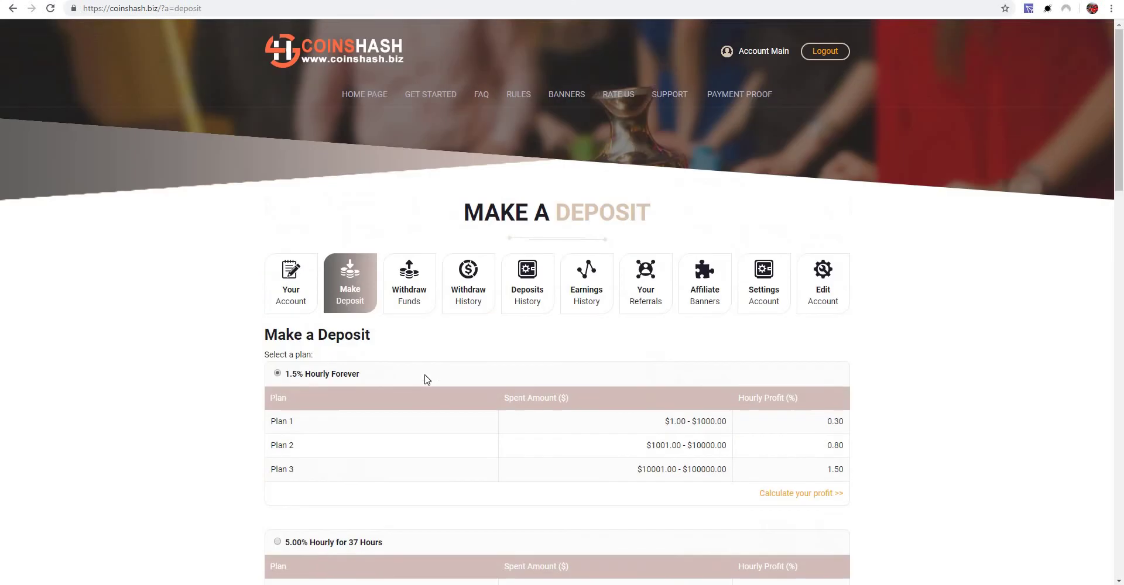
scroll(423, 378, down, 2)
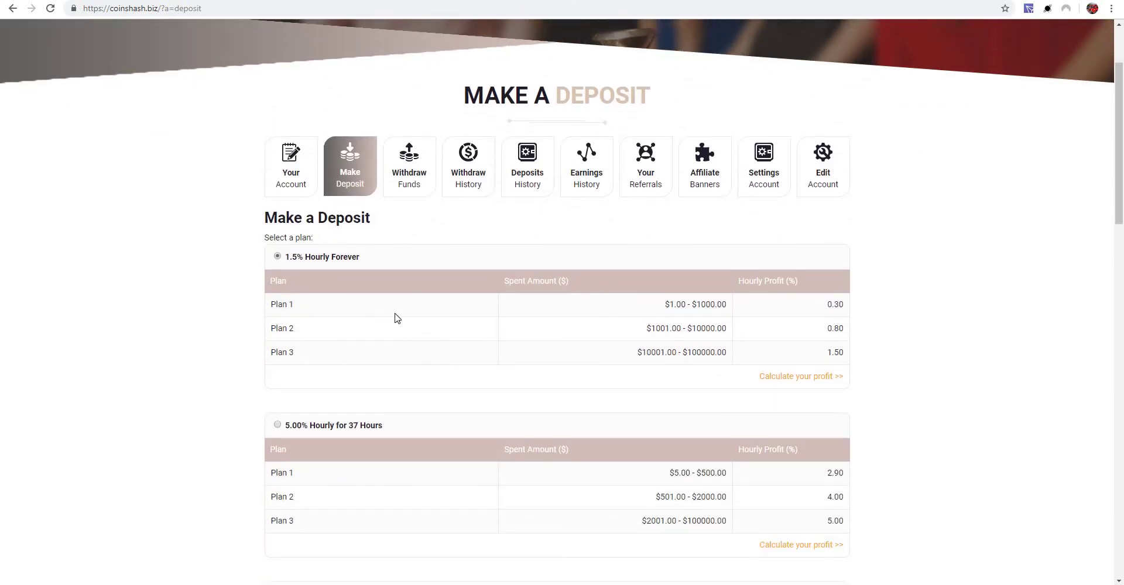
scroll(424, 378, down, 1)
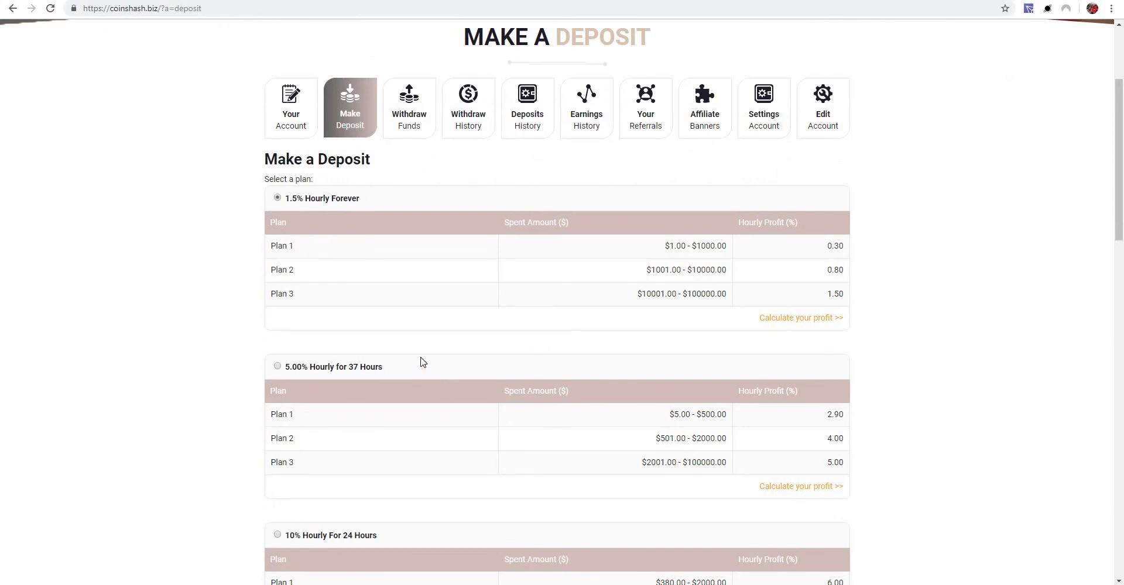
scroll(420, 362, down, 2)
scroll(420, 361, up, 5)
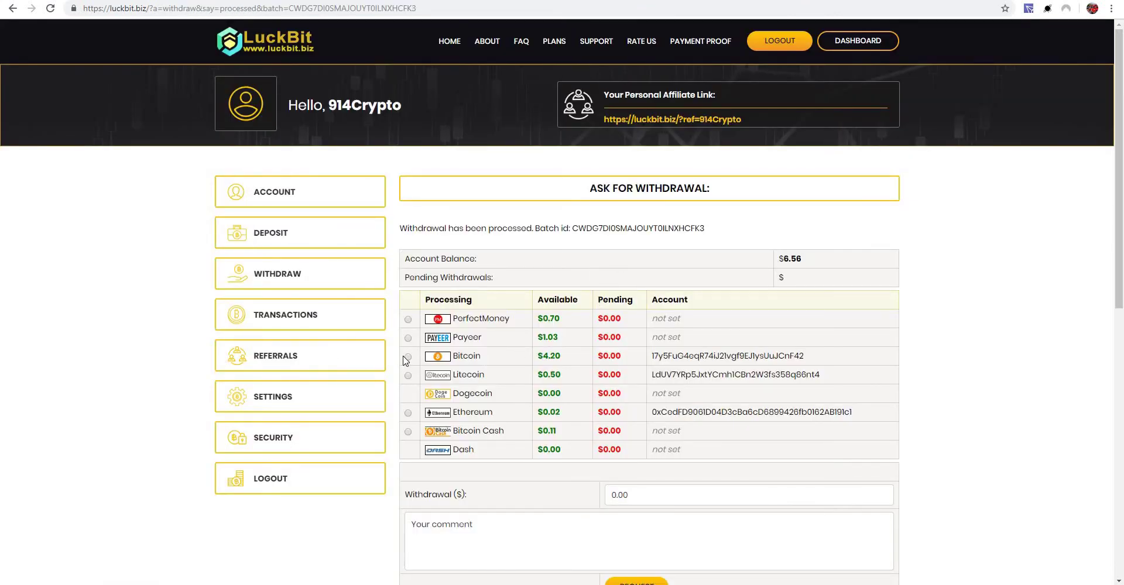
Step: Enter 4.20 as the LuckBit Bitcoin withdrawal amount and submit the request
click(667, 495)
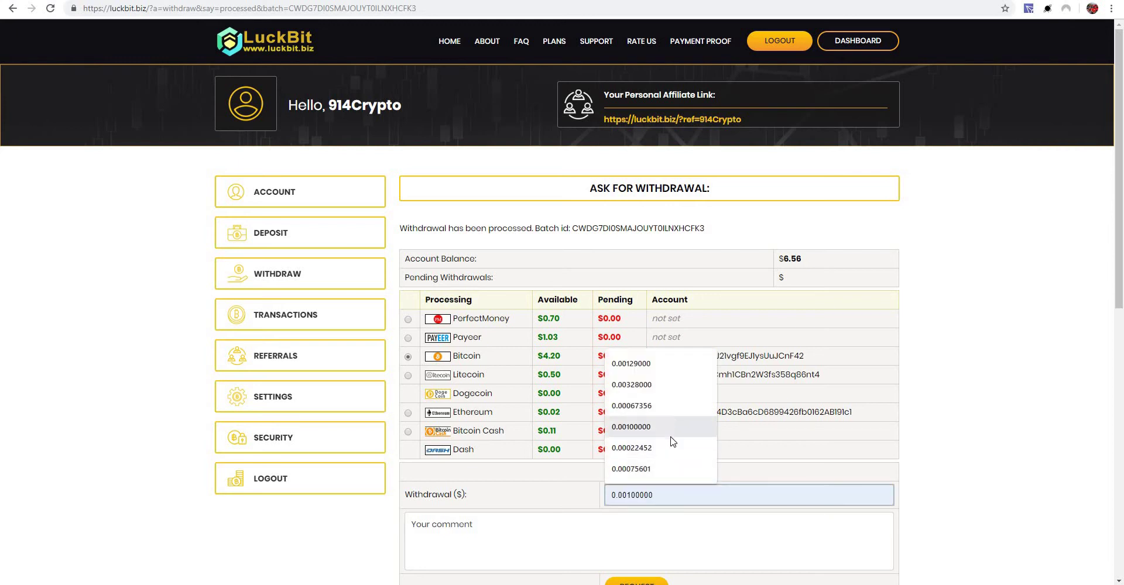
text(0.0)
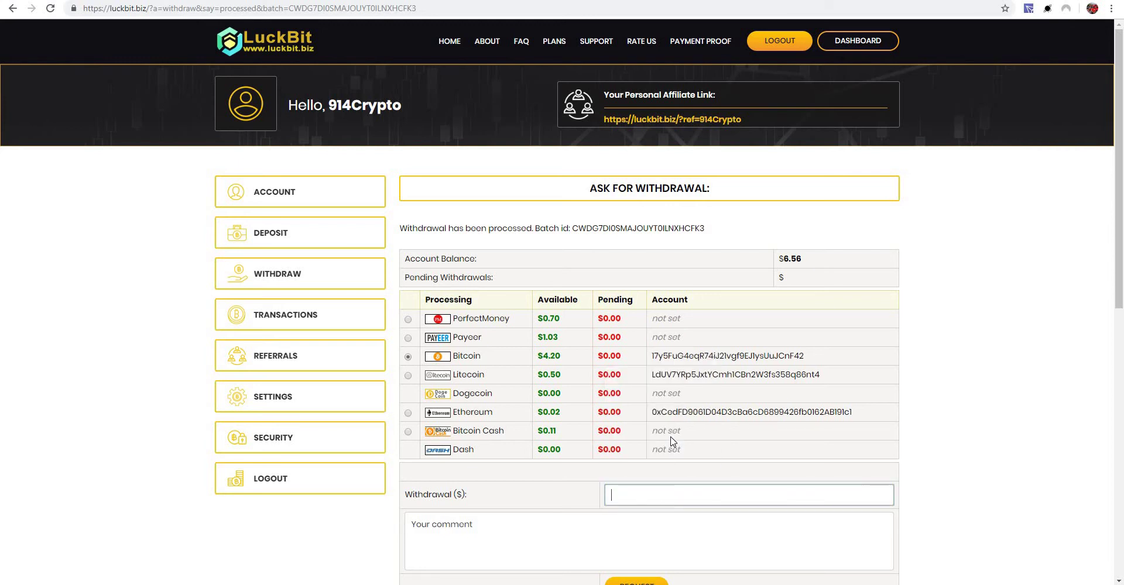
text(4)
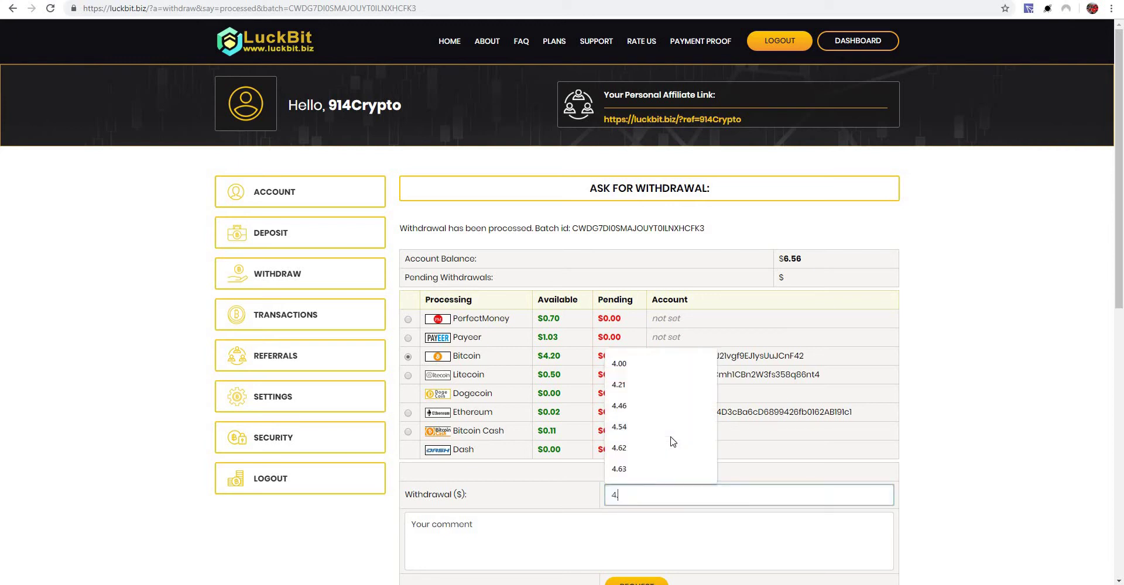
text(.20)
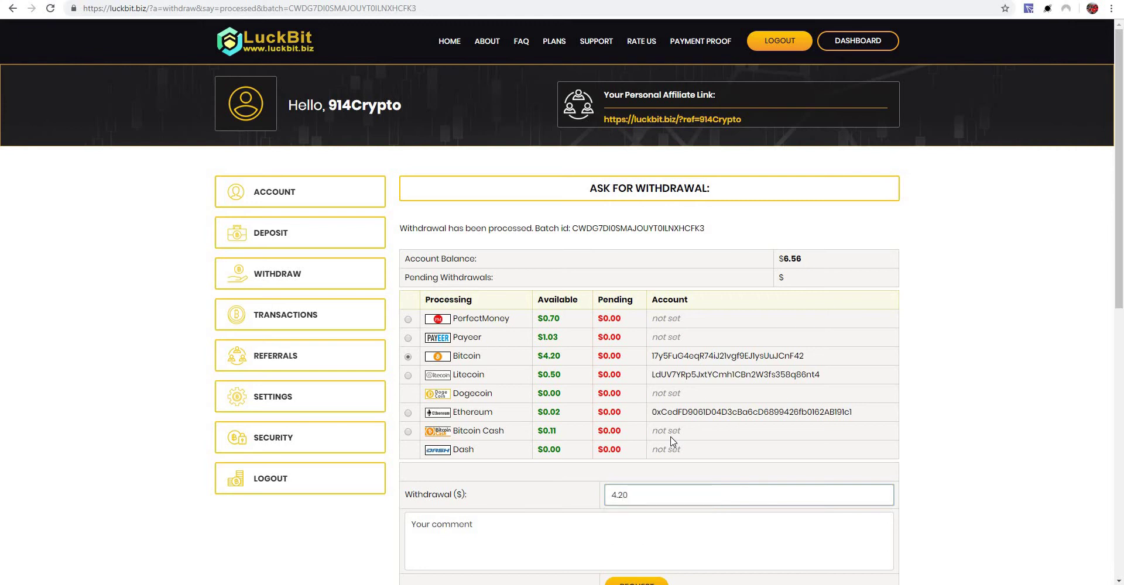
scroll(650, 422, down, 2)
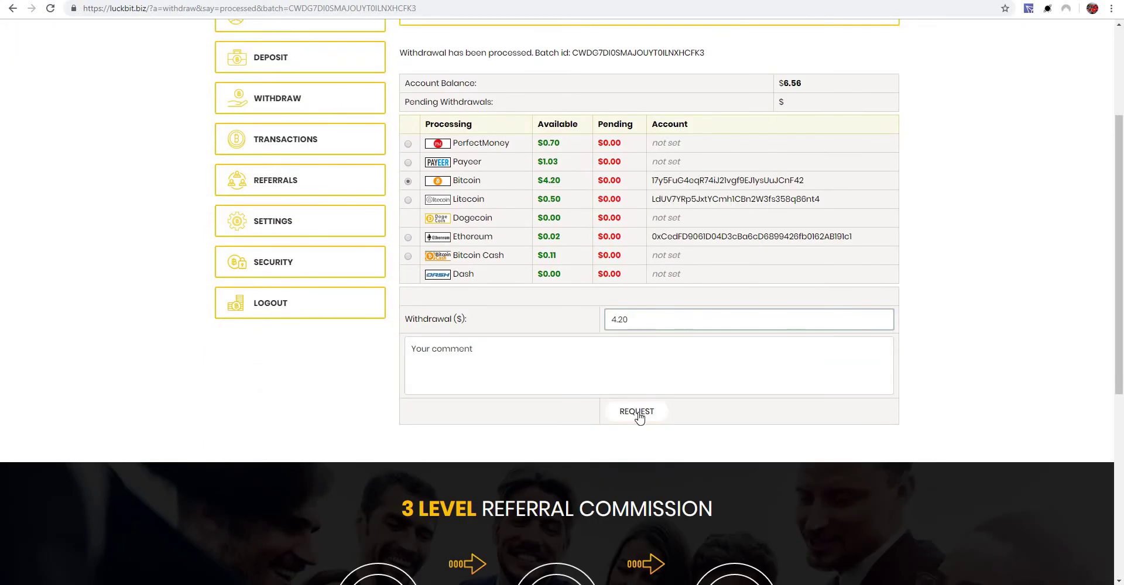
click(639, 415)
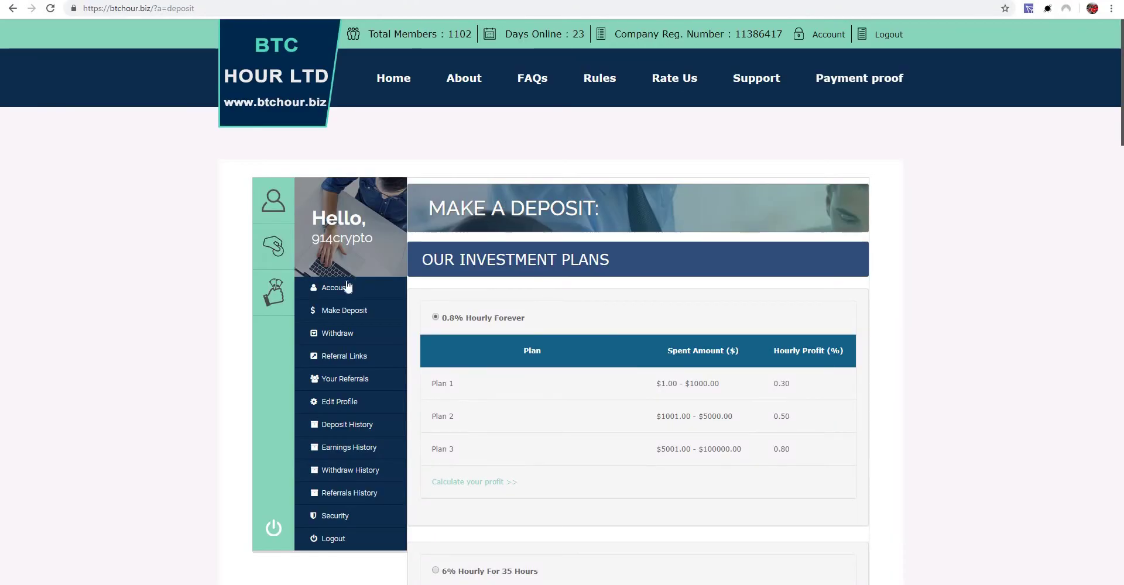
scroll(372, 299, down, 1)
scroll(372, 299, up, 1)
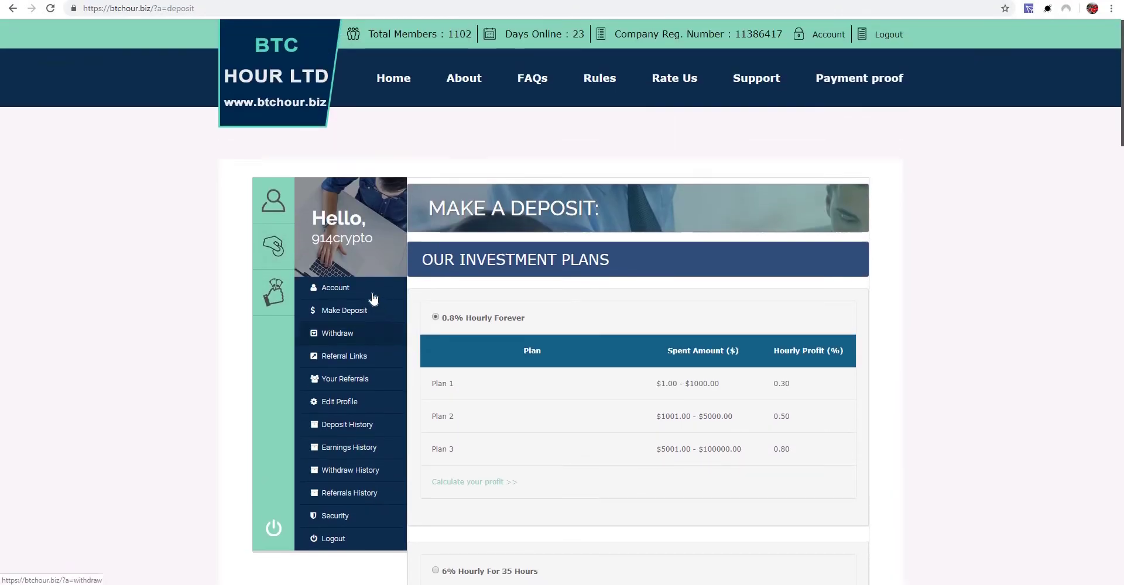
Step: Request a $10.24 Ethereum withdrawal from BTC Hour and confirm it
click(340, 336)
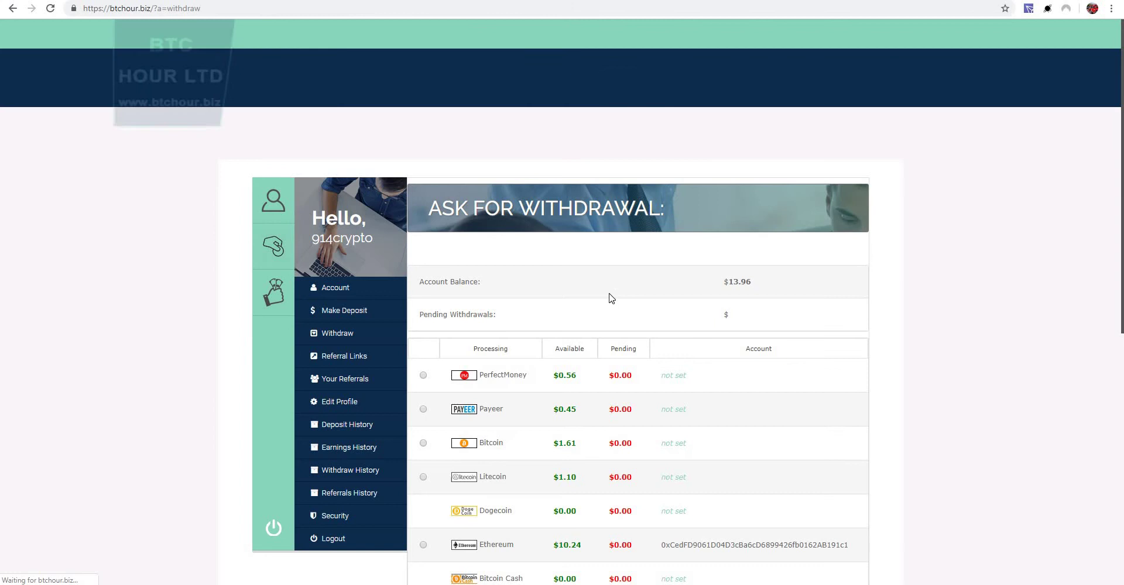
scroll(610, 299, down, 1)
scroll(610, 299, down, 1)
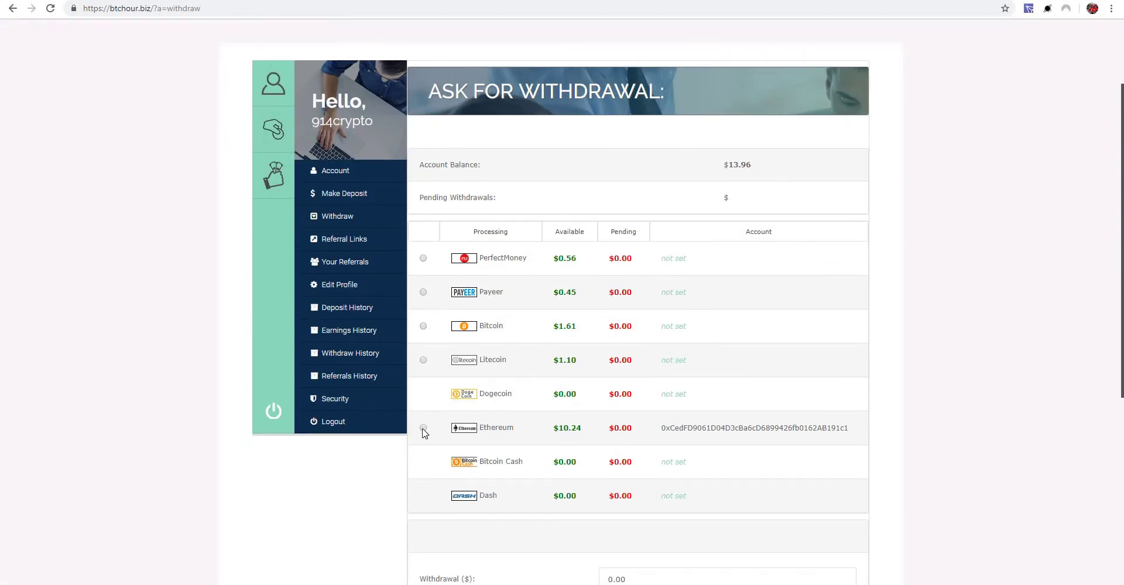
scroll(650, 307, down, 1)
scroll(650, 316, down, 1)
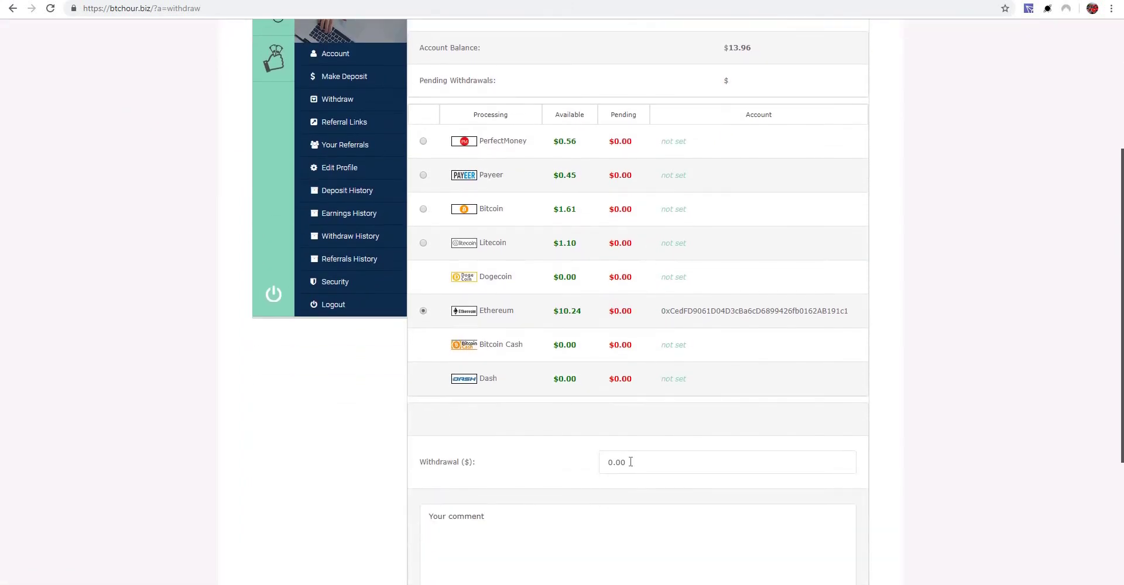
click(630, 445)
text(1)
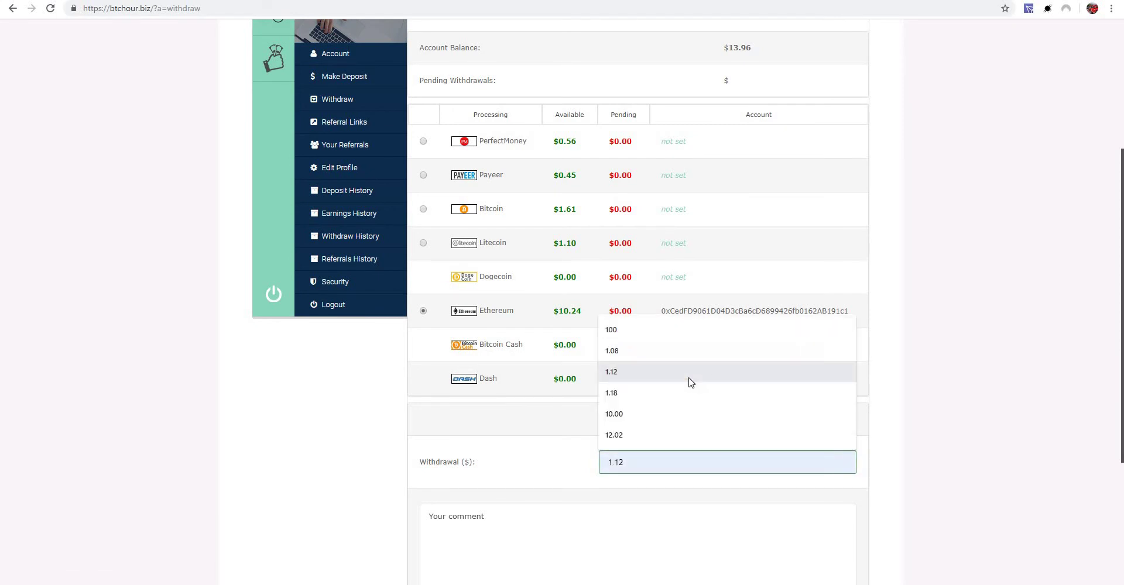
text(0.24)
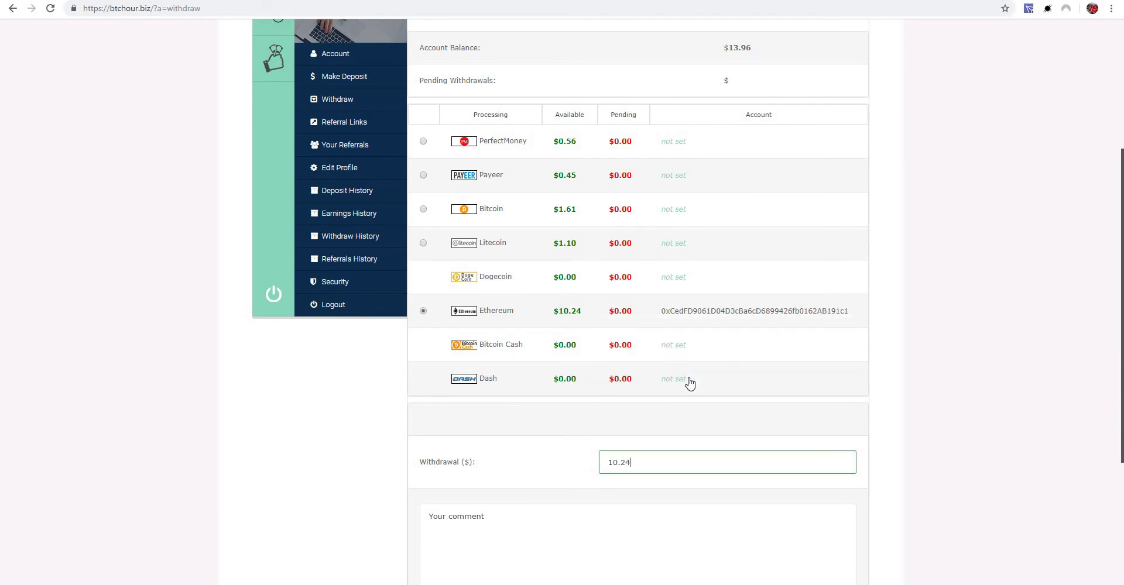
scroll(667, 352, down, 2)
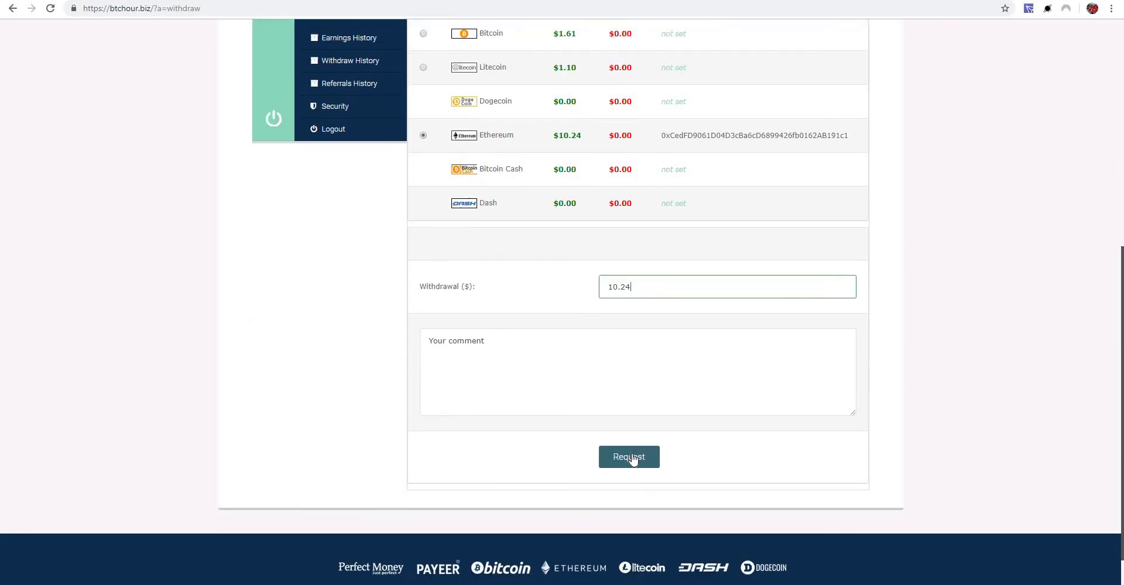
click(629, 457)
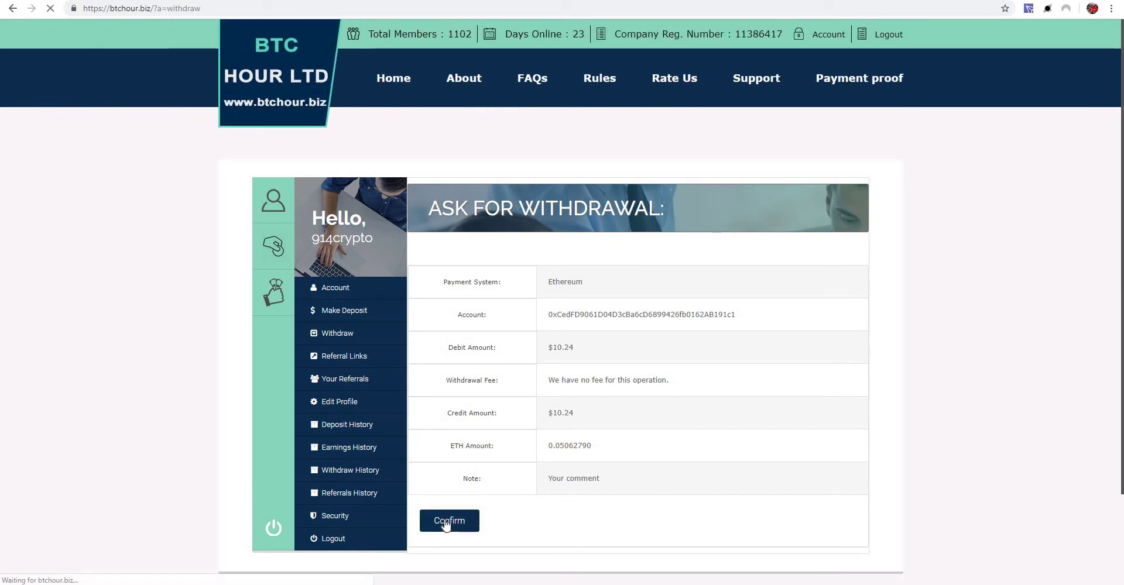
click(445, 521)
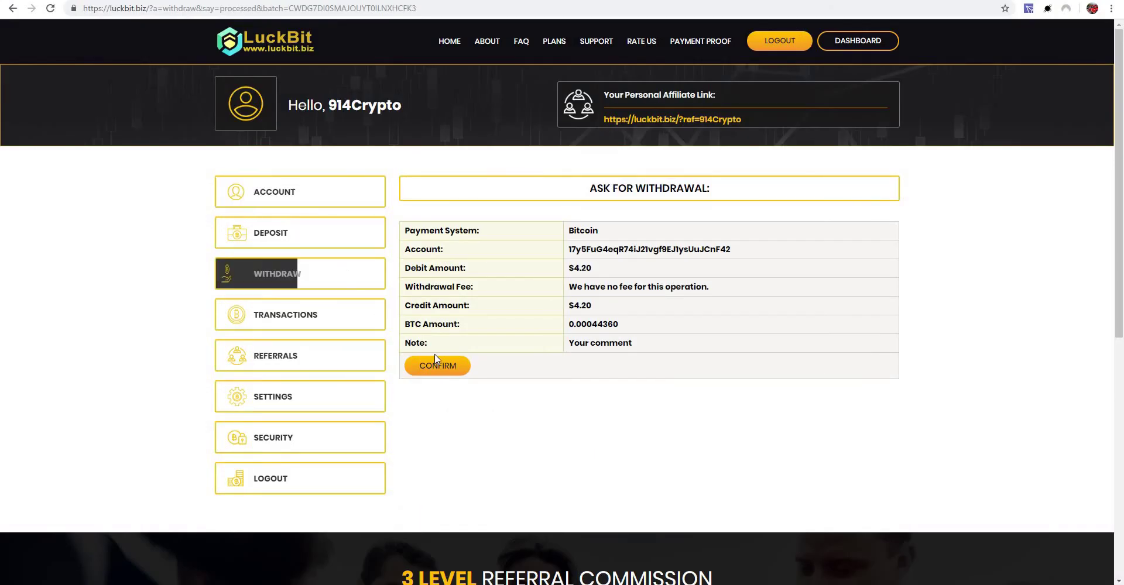
Step: Confirm LuckBit's $4.20 withdrawal of 0.00044360 BTC from the summary page
click(446, 367)
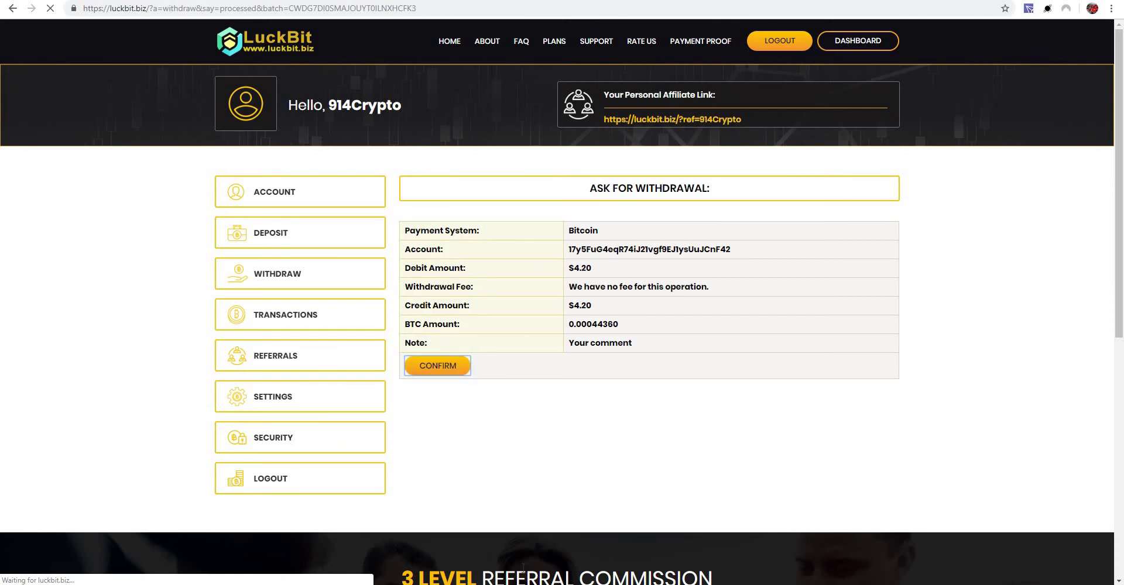
key(alt+Tab)
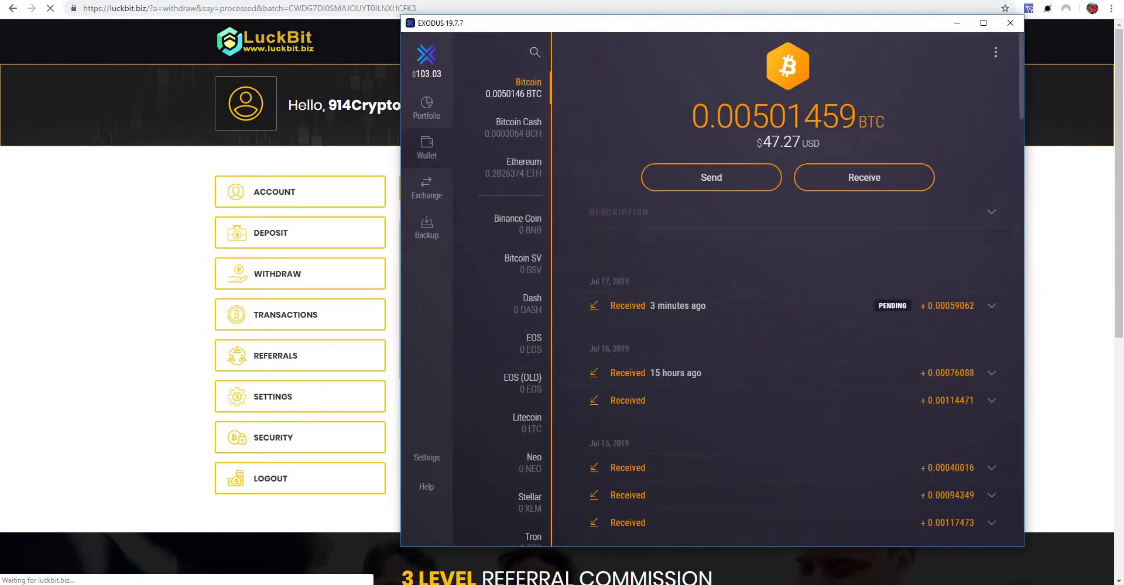
click(518, 167)
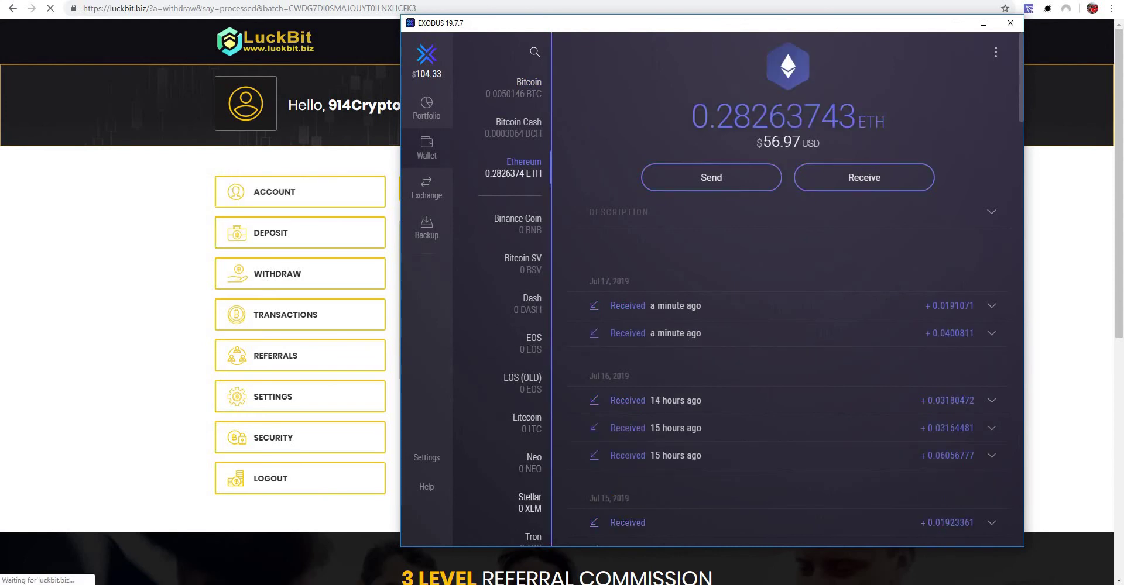
key(alt+Tab)
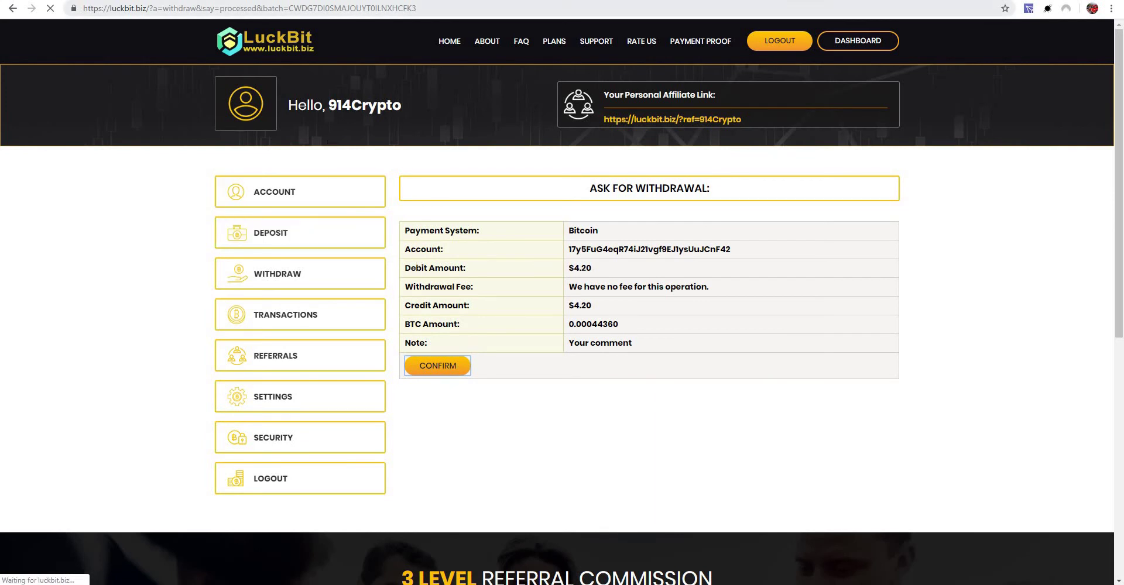
Step: Open BTC Hour's Make Deposit page, then bring the Exodus wallet forward
key(ctrl+Tab)
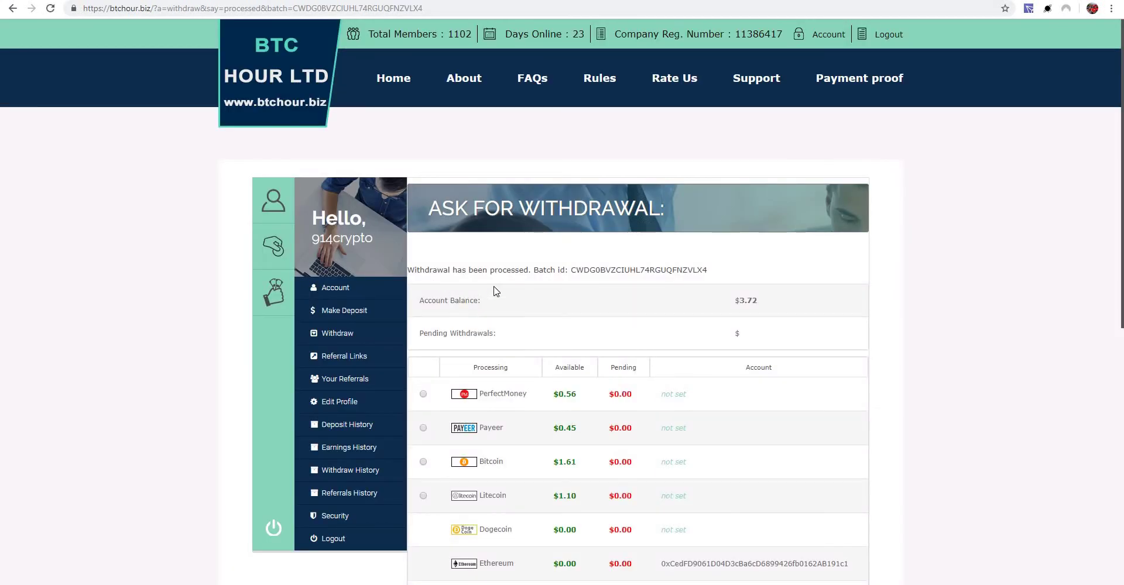
scroll(496, 287, down, 3)
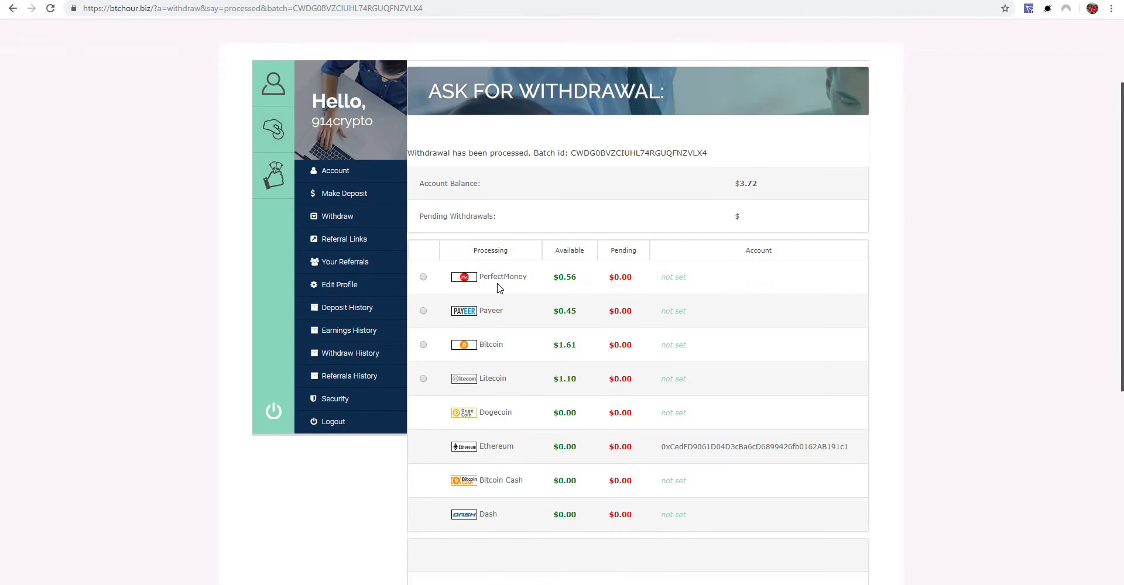
click(350, 197)
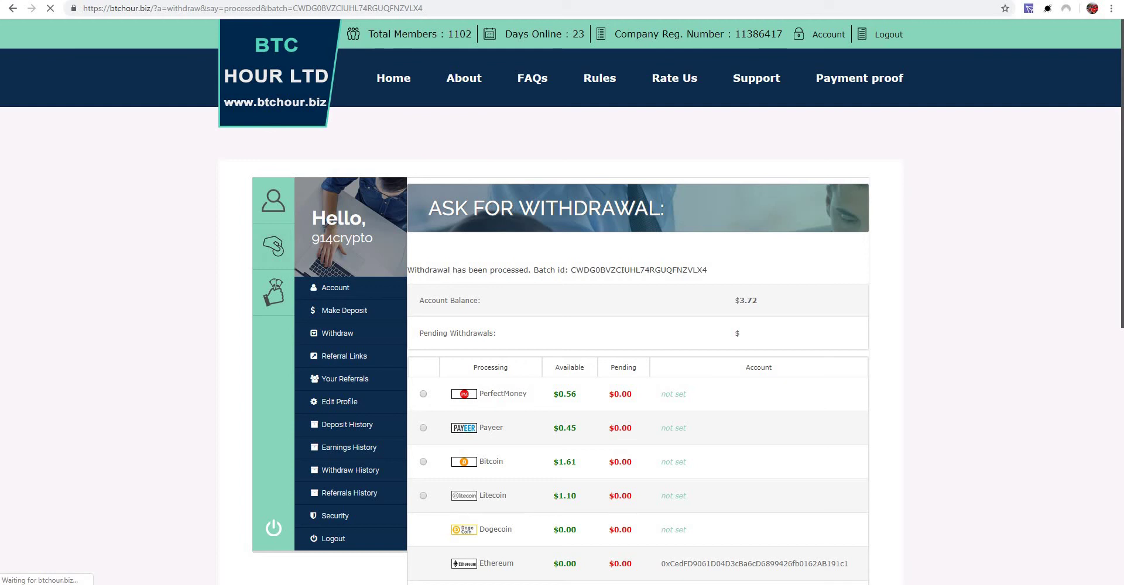
key(alt+Tab)
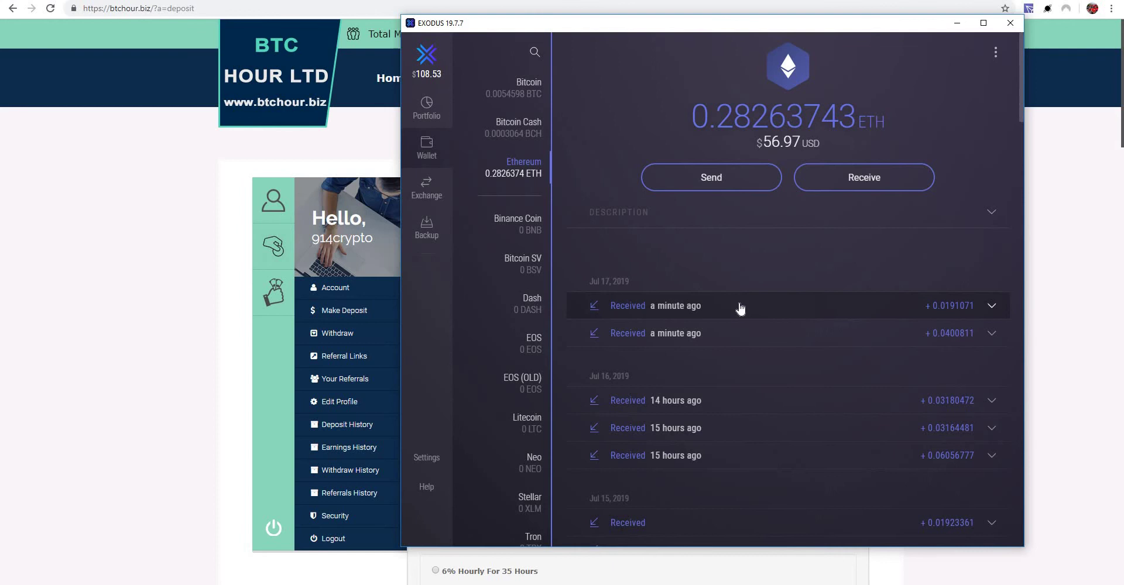
Step: Inspect the pending 0.0004452 BTC receipt in Exodus's Bitcoin wallet, then hide Exodus
click(524, 93)
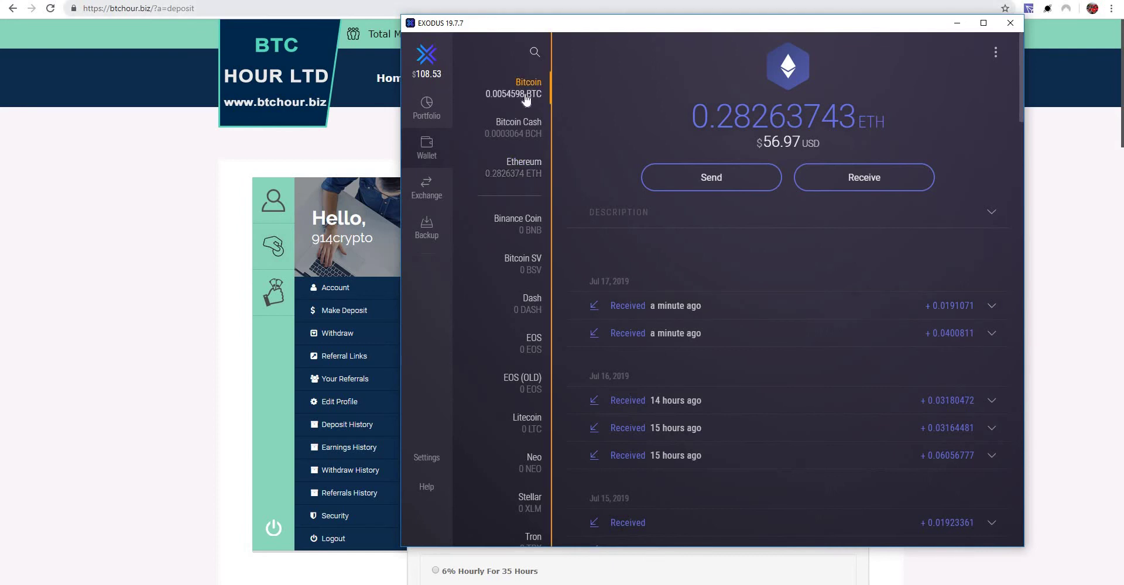
click(685, 305)
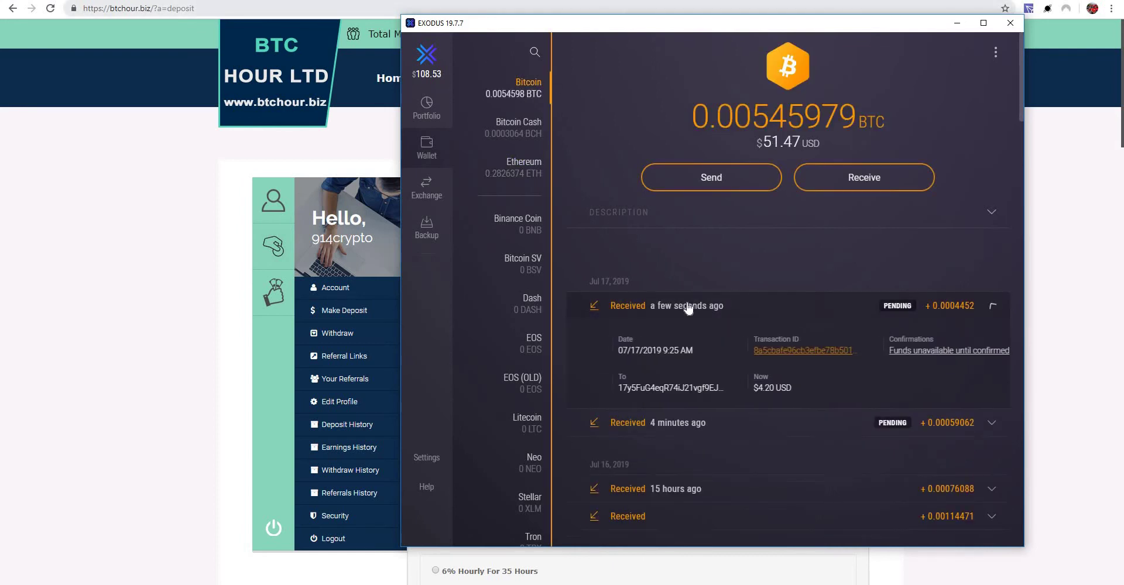
click(685, 305)
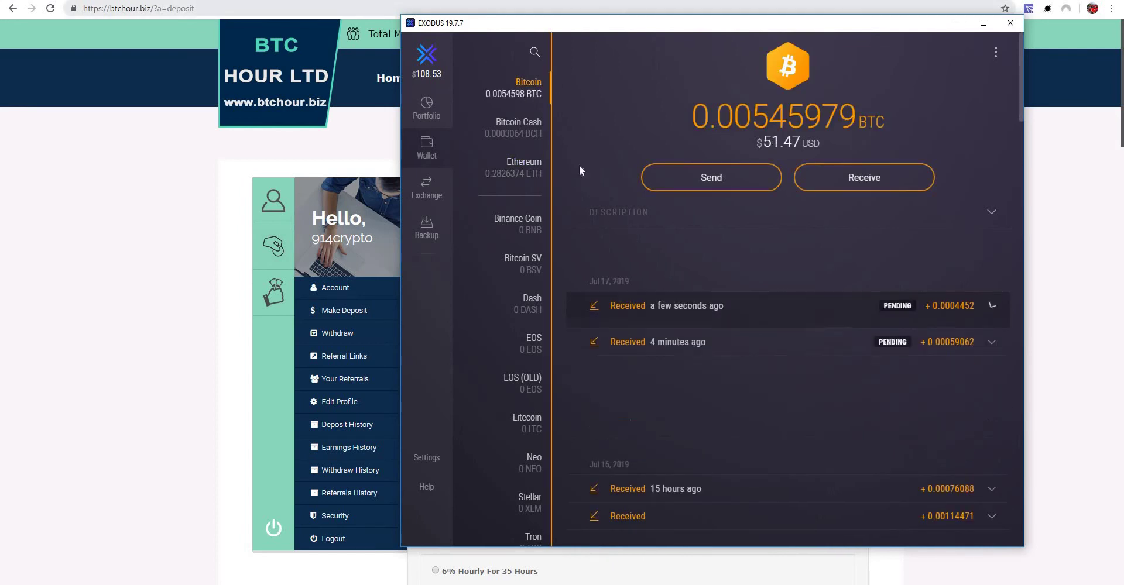
click(956, 23)
scroll(491, 334, down, 5)
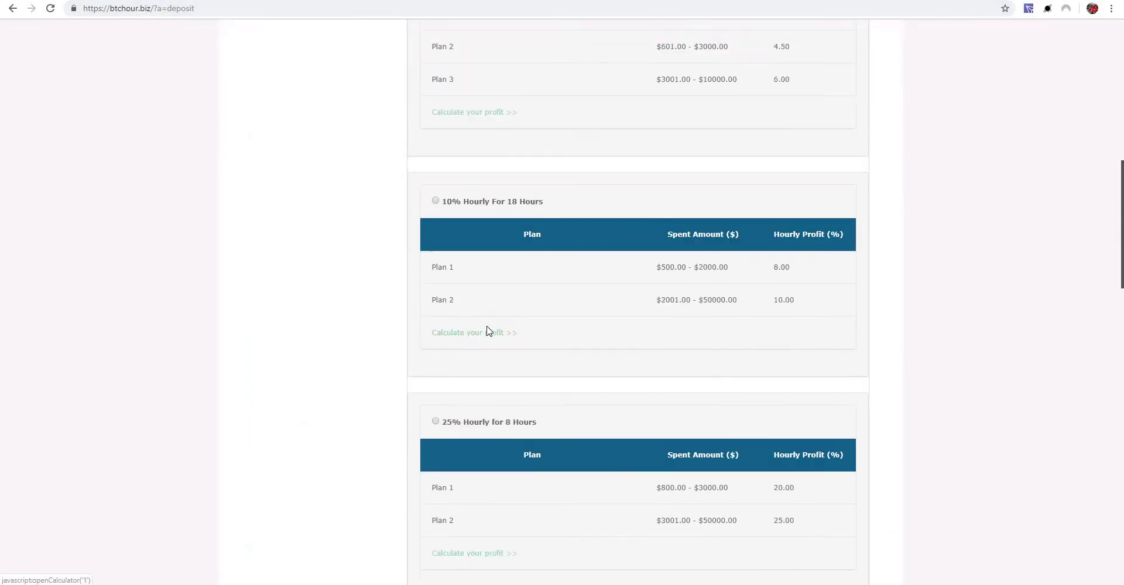
scroll(553, 307, down, 5)
scroll(638, 304, down, 4)
scroll(638, 304, down, 3)
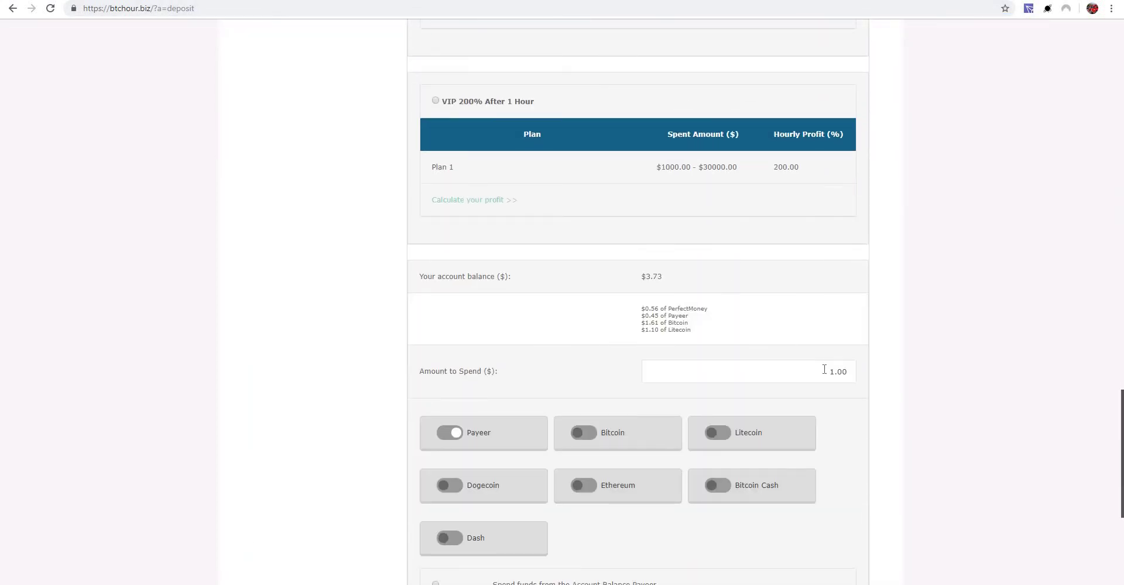
Step: Clear the Amount to Spend field on BTC Hour's deposit form
click(849, 372)
key(ctrl+a)
key(BackSpace)
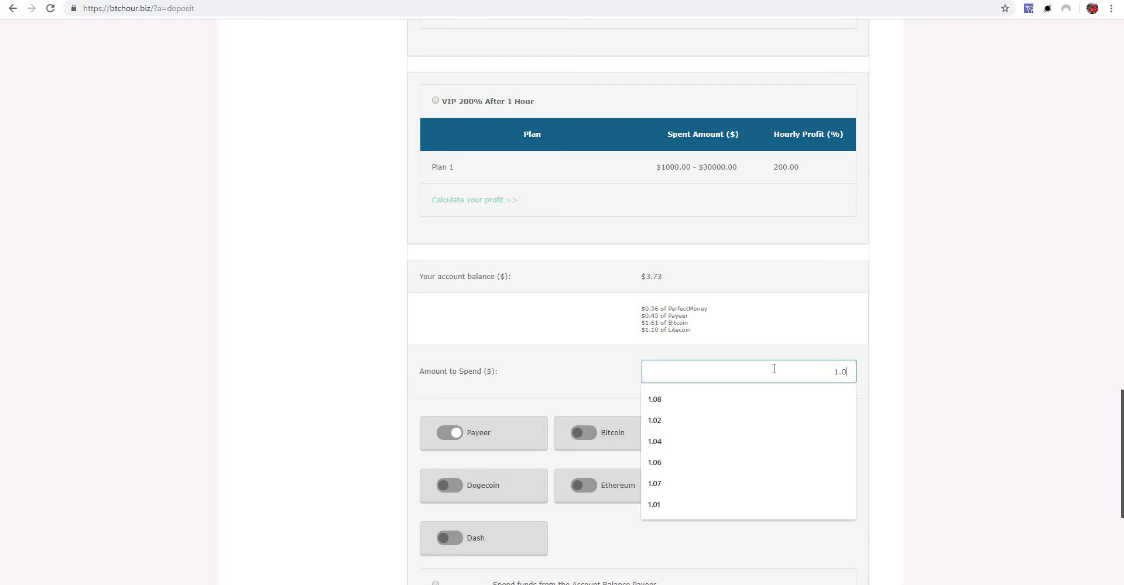
scroll(517, 364, down, 3)
scroll(527, 422, down, 3)
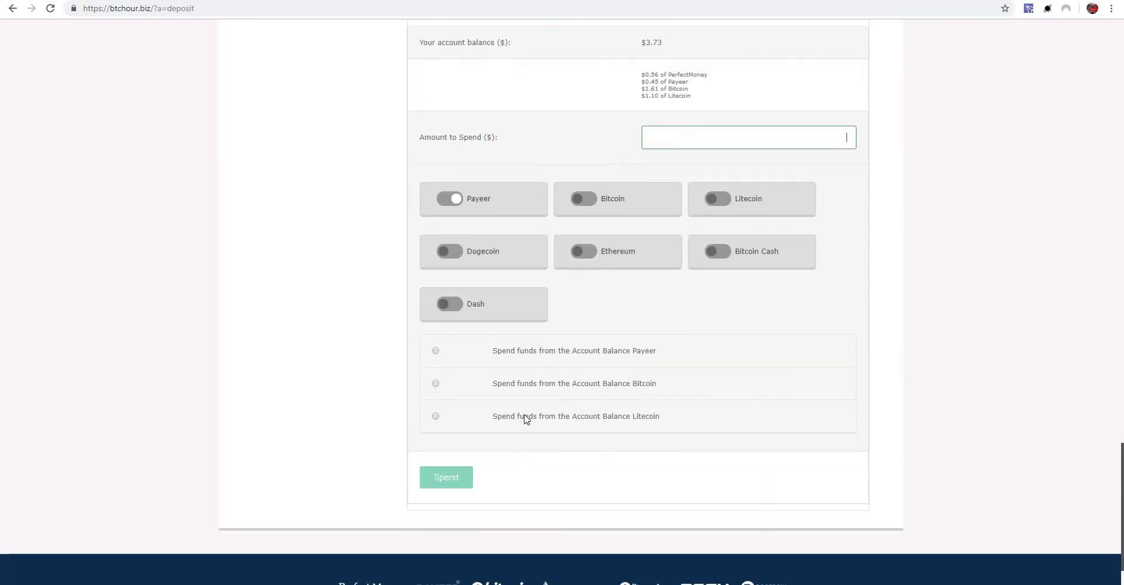
Step: Review the newest Ethereum transaction in Exodus, then hide the wallet
key(alt+Tab)
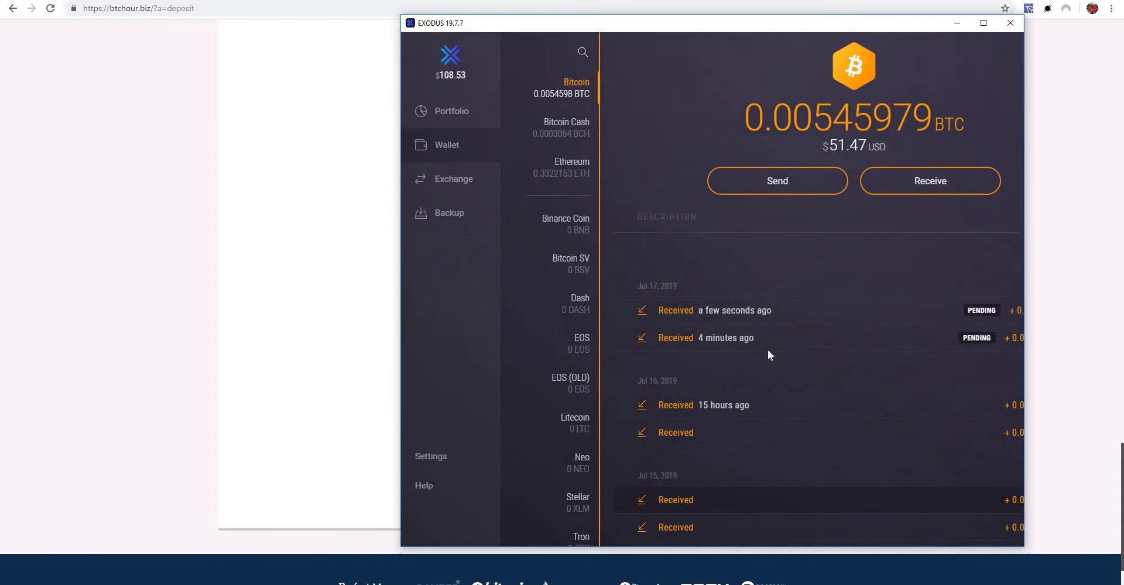
click(518, 170)
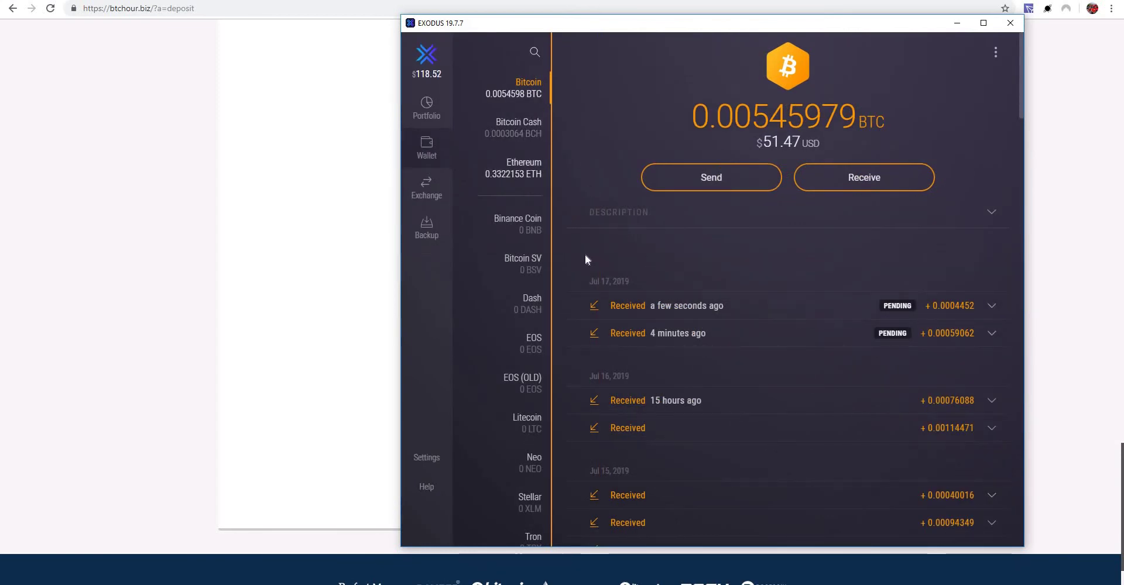
click(718, 309)
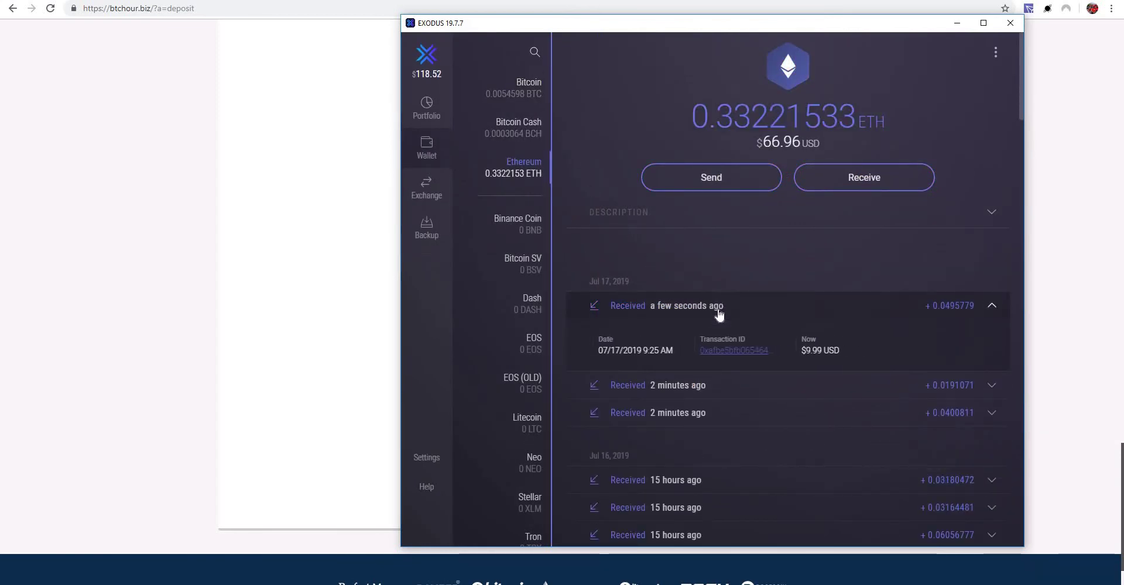
click(718, 309)
click(956, 23)
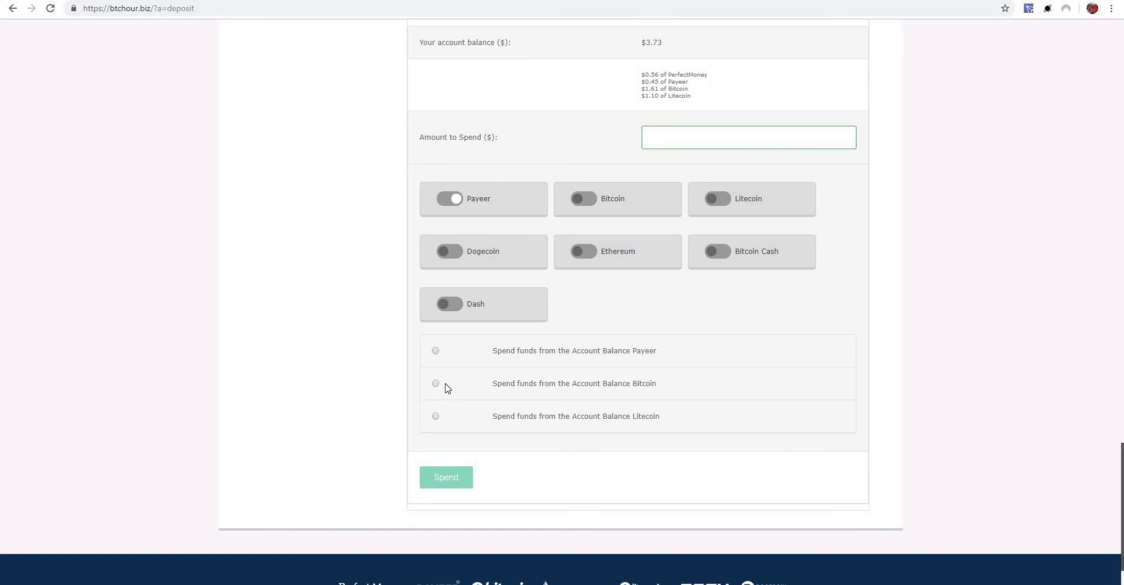
Step: Deposit $1.61 on 0.8% Hourly Forever from the Bitcoin balance and process it
click(435, 384)
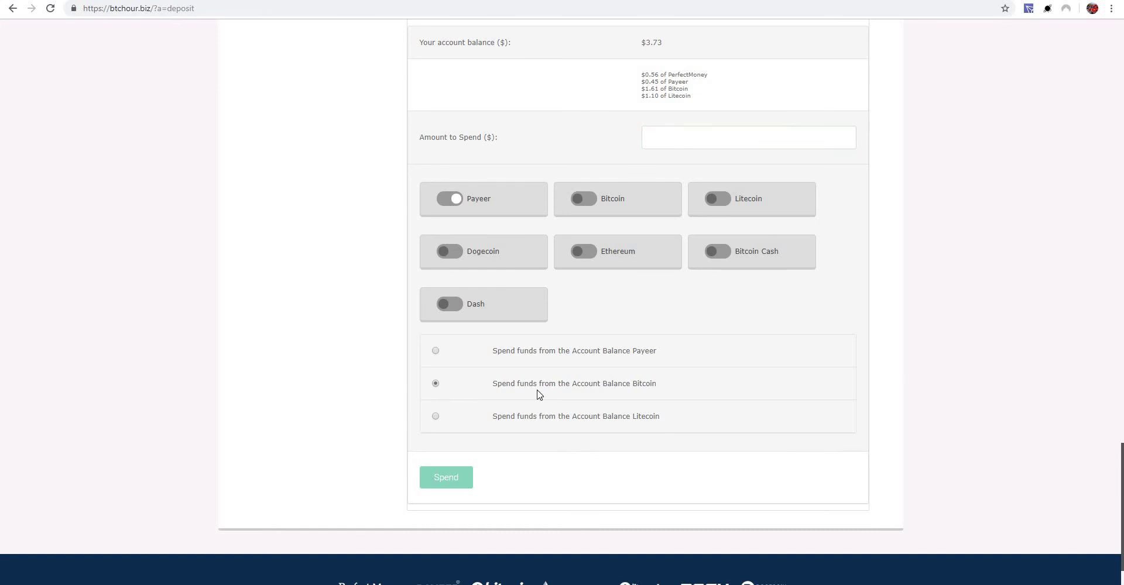
click(704, 141)
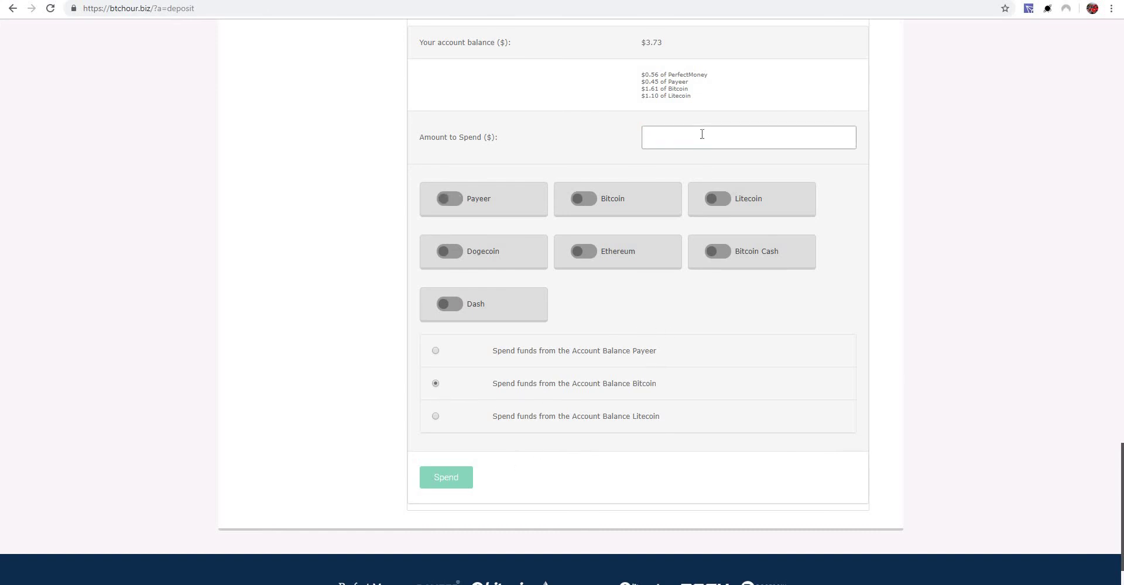
text(1.)
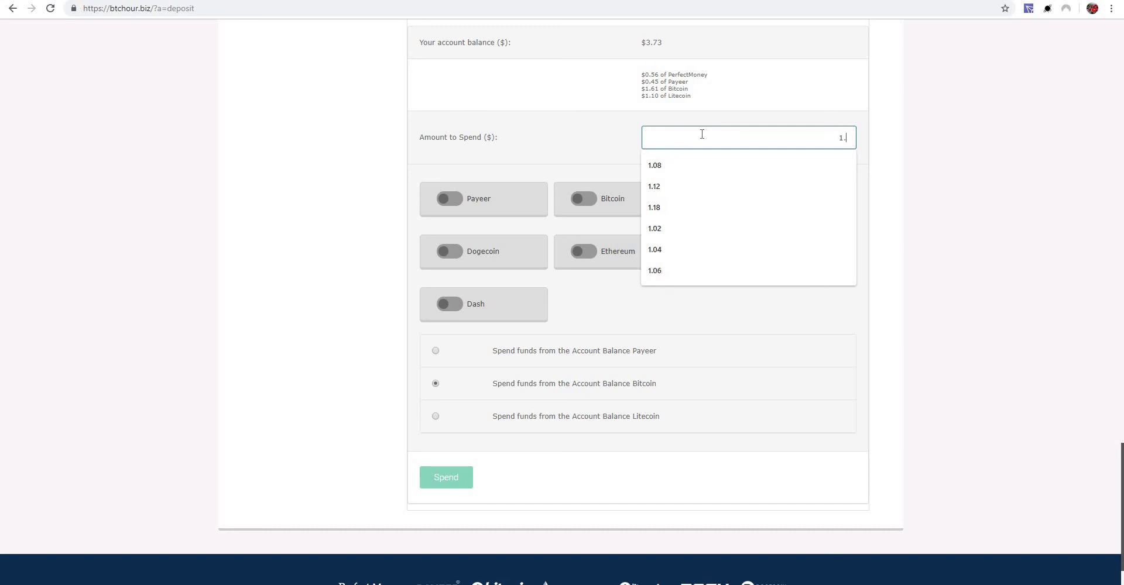
text(61)
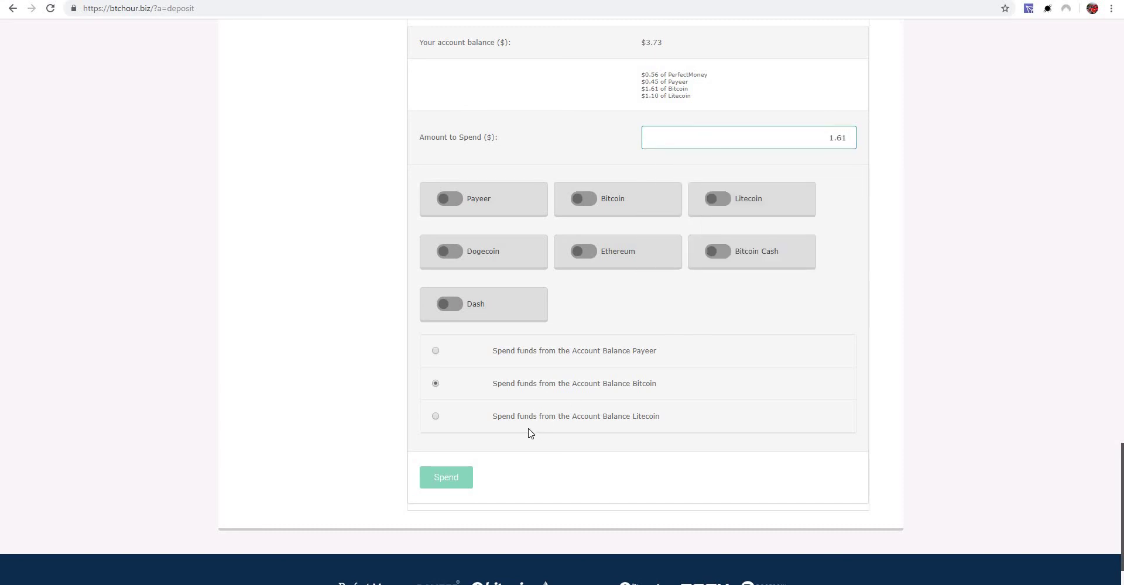
click(448, 480)
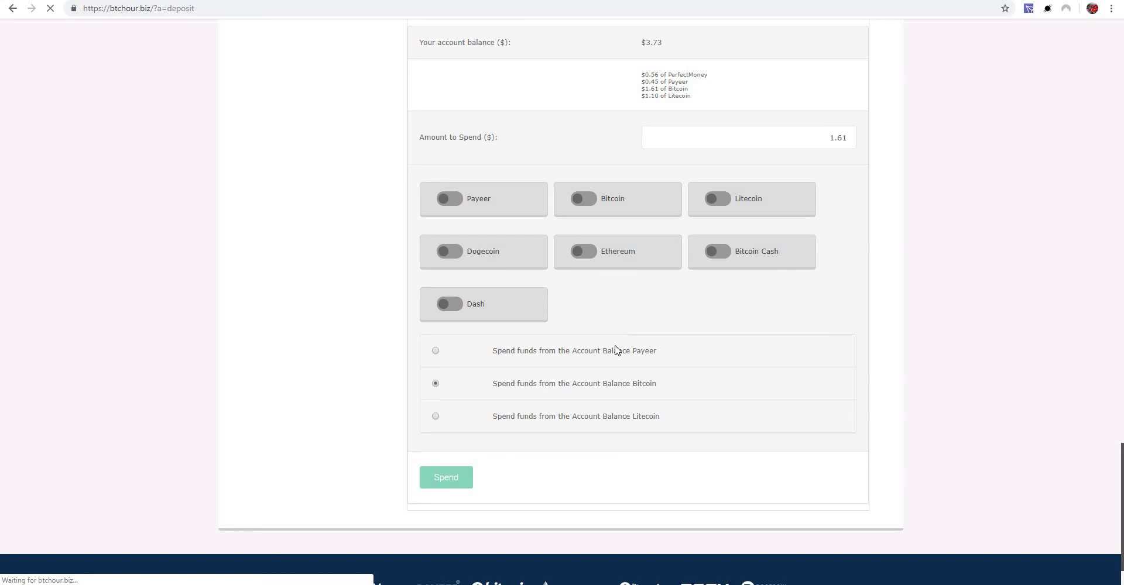
scroll(532, 260, up, 8)
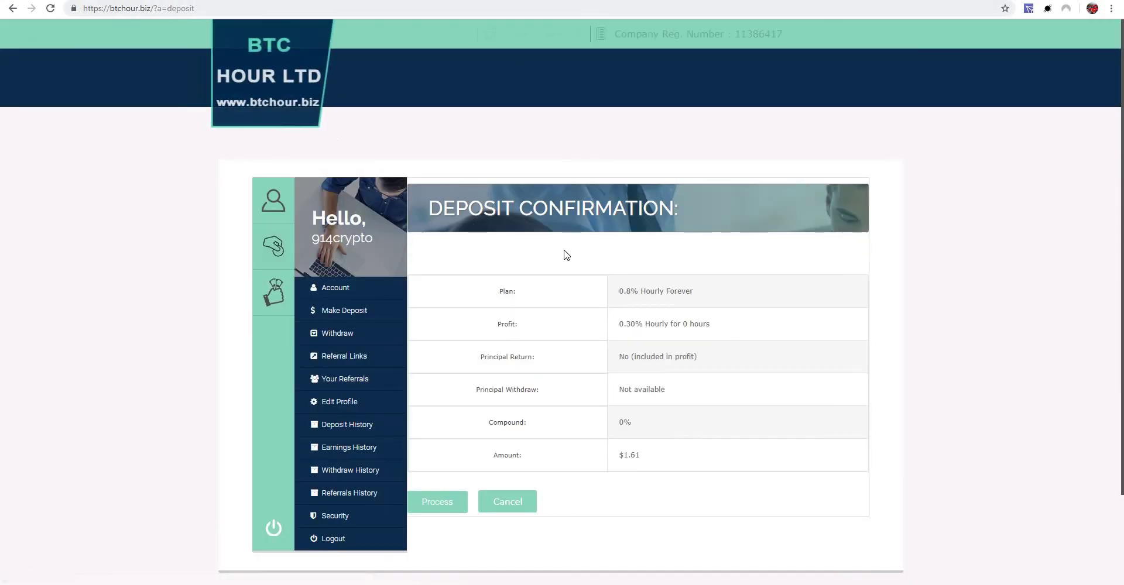
click(447, 507)
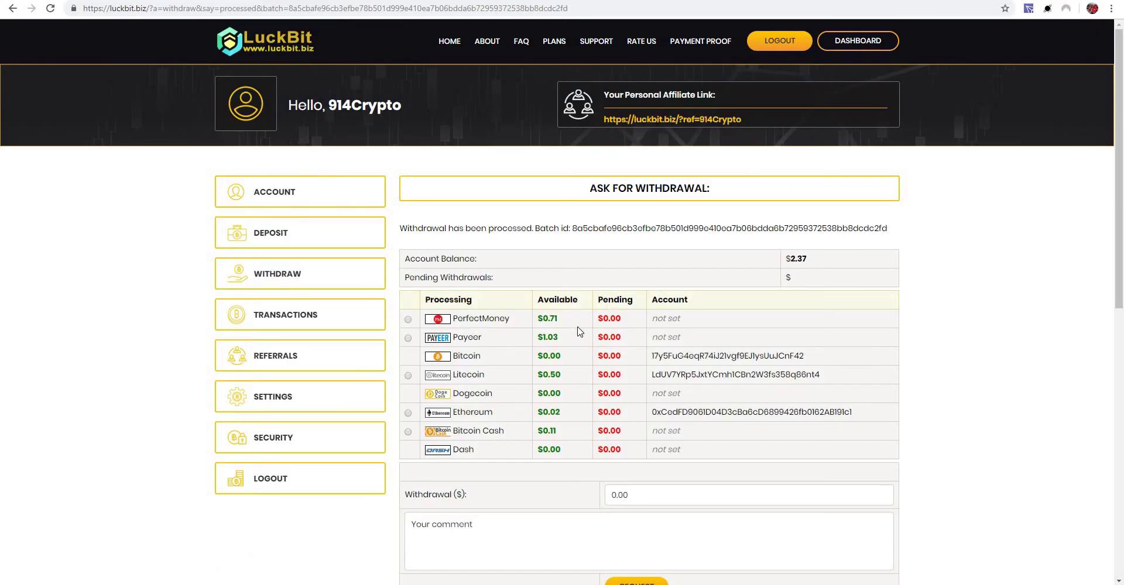
Step: After LuckBit's withdrawal-processed message, go to its Deposit page
click(346, 237)
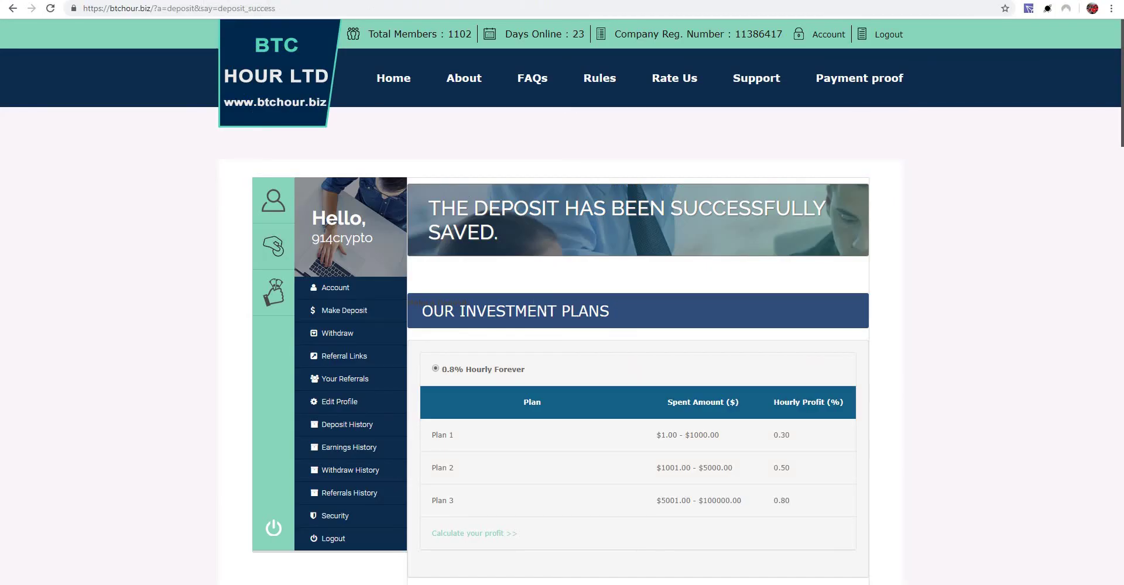
scroll(531, 289, down, 3)
scroll(536, 299, down, 4)
scroll(543, 310, down, 5)
scroll(543, 310, down, 4)
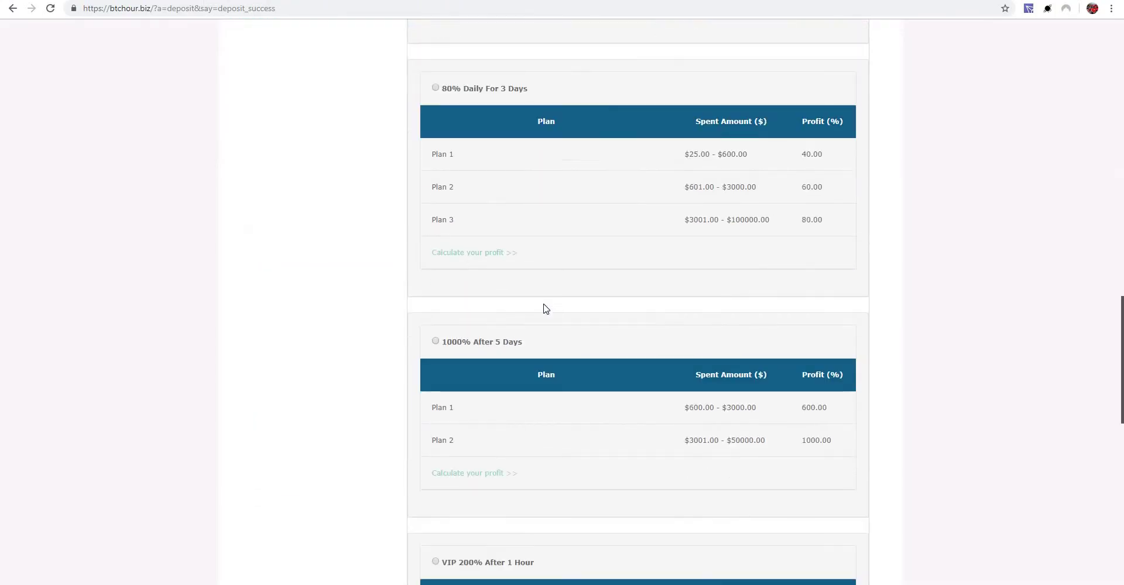
scroll(543, 299, down, 4)
scroll(543, 288, down, 4)
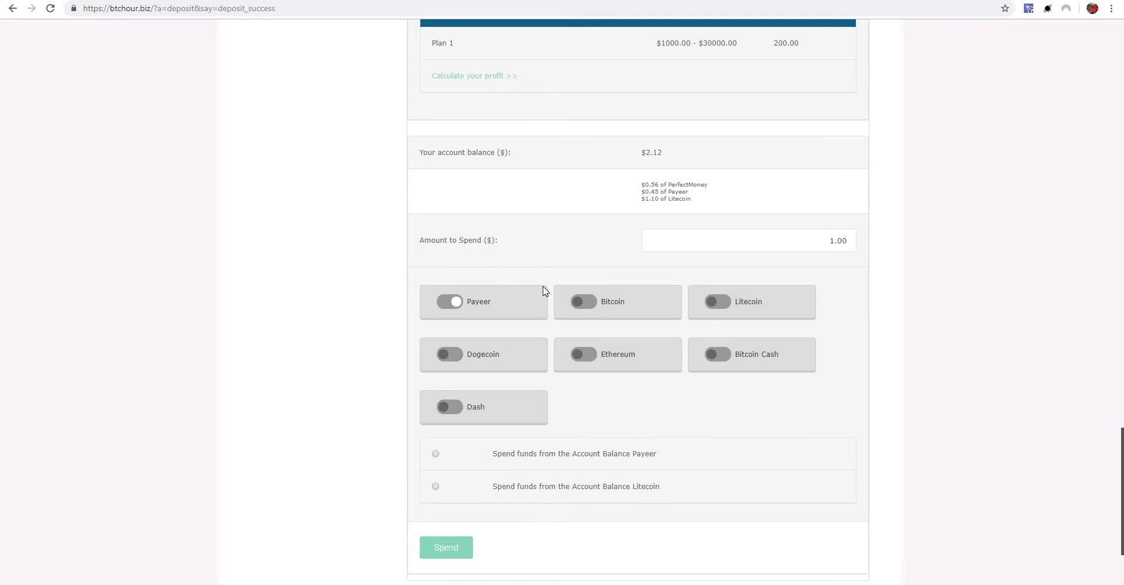
Step: Deposit $1.10 on BTC Hour's 0.8% Hourly Forever plan from the Litecoin balance
click(843, 241)
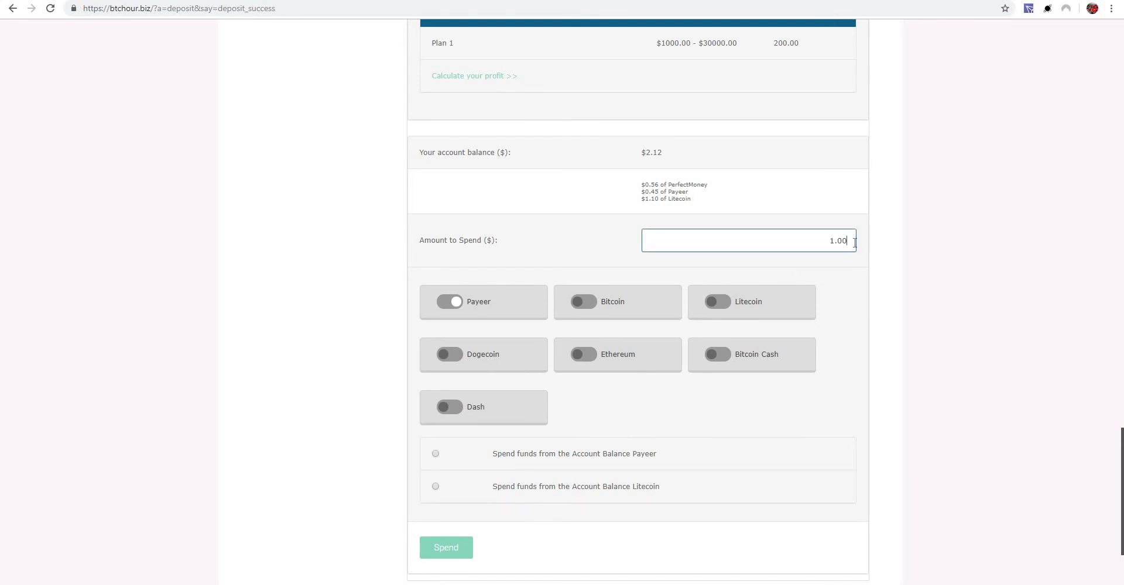
key(BackSpace)
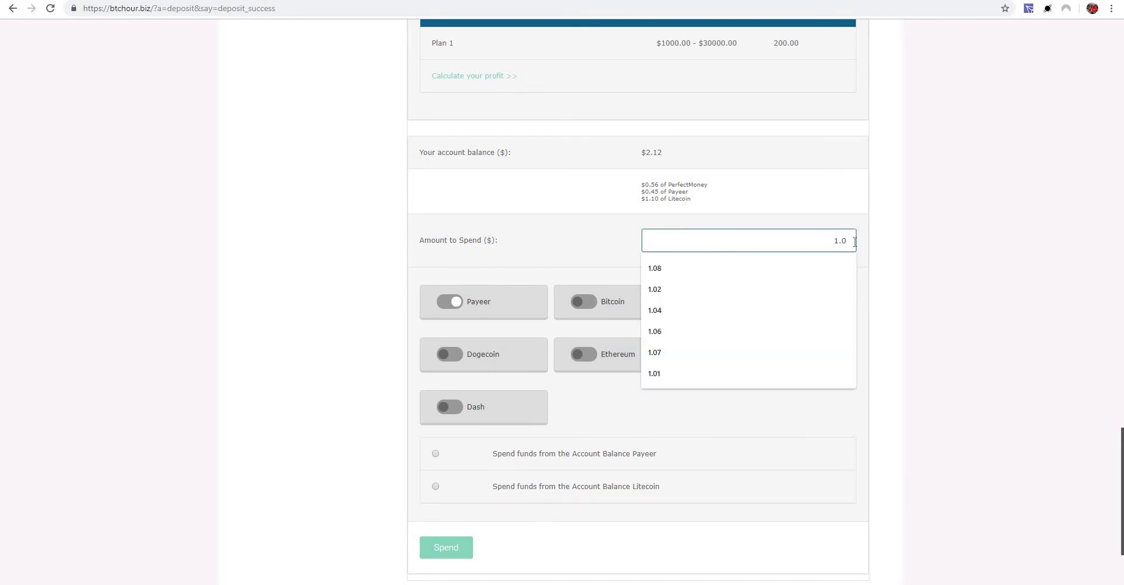
text(10)
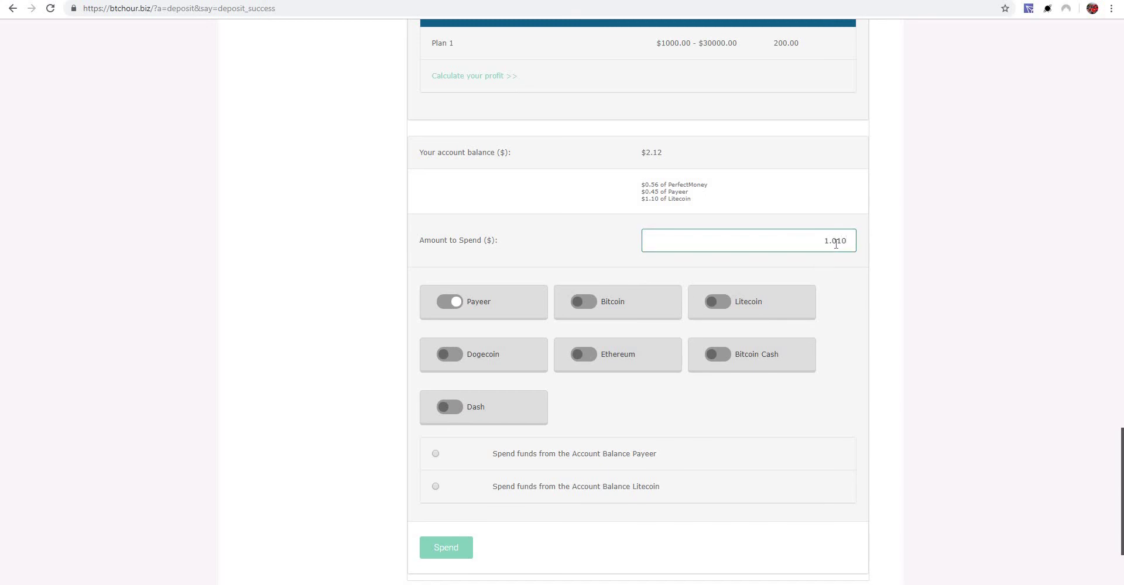
key(BackSpace)
key(BackSpace)
key(BackSpace)
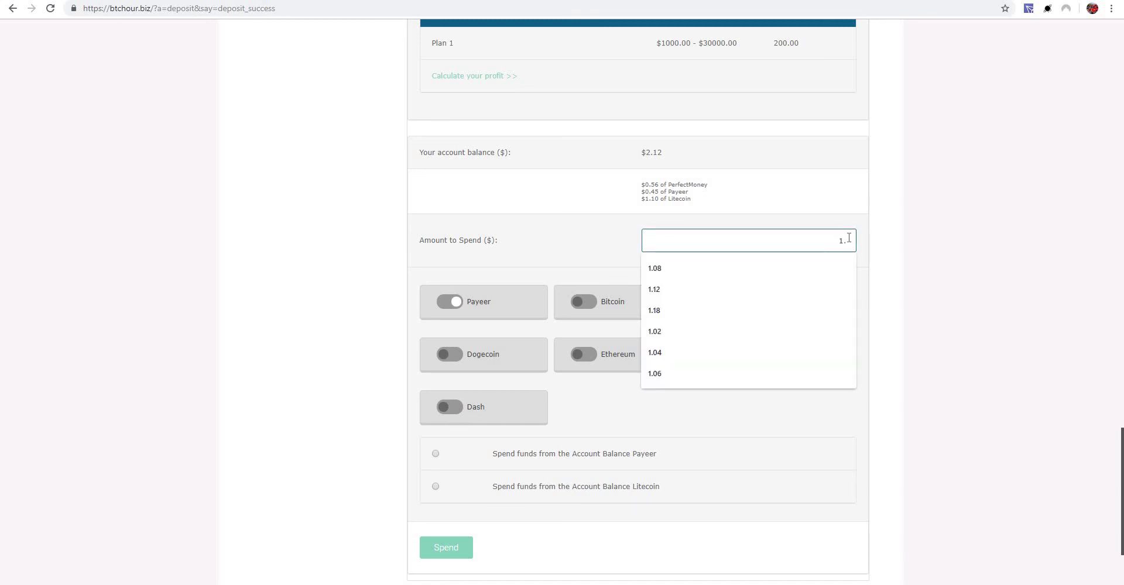
text(10)
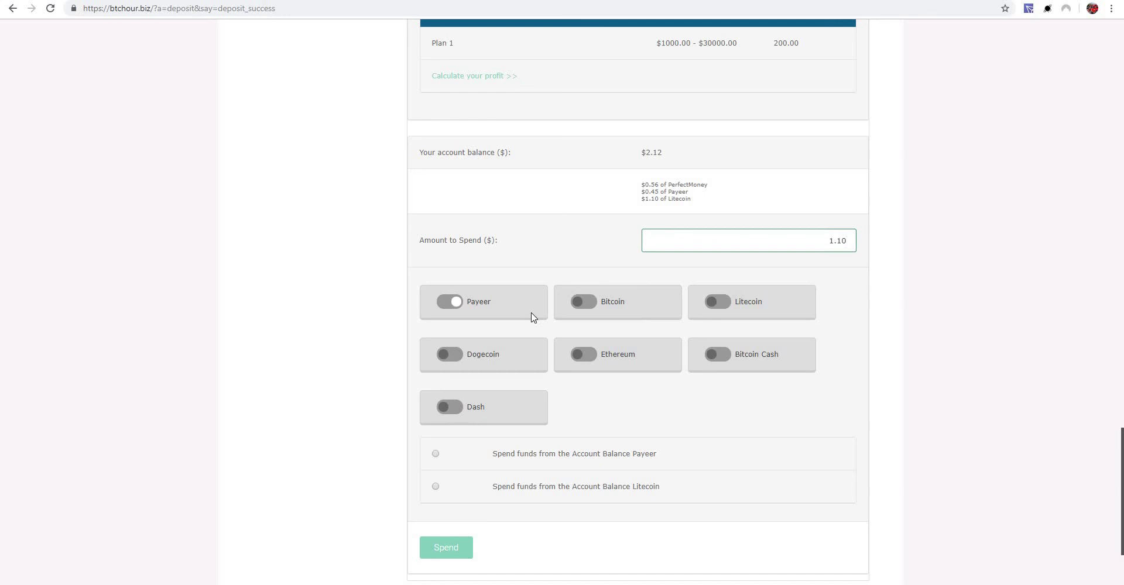
click(746, 301)
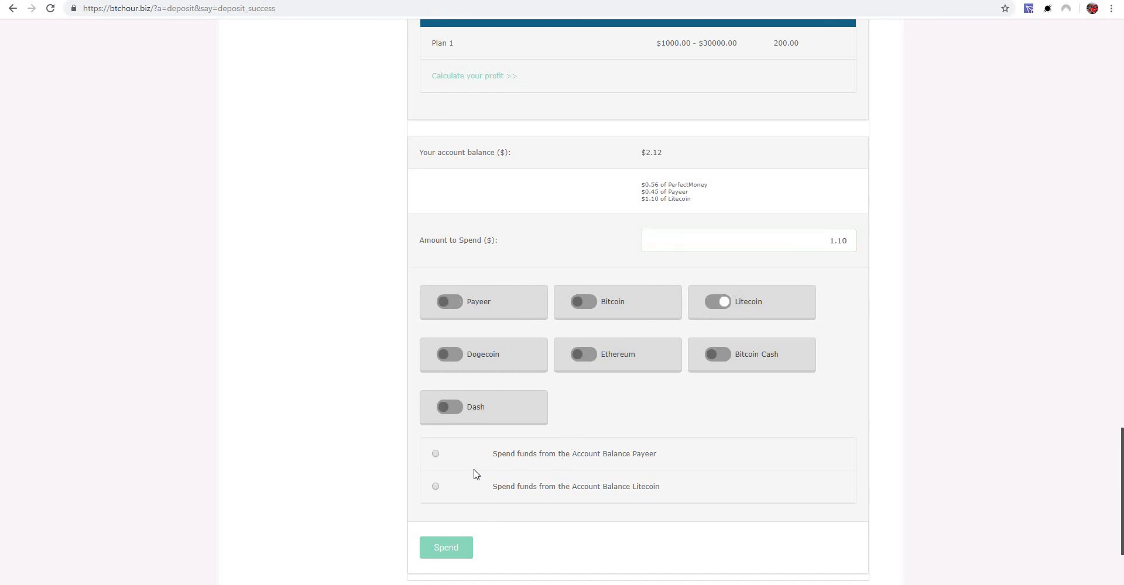
click(435, 486)
click(447, 551)
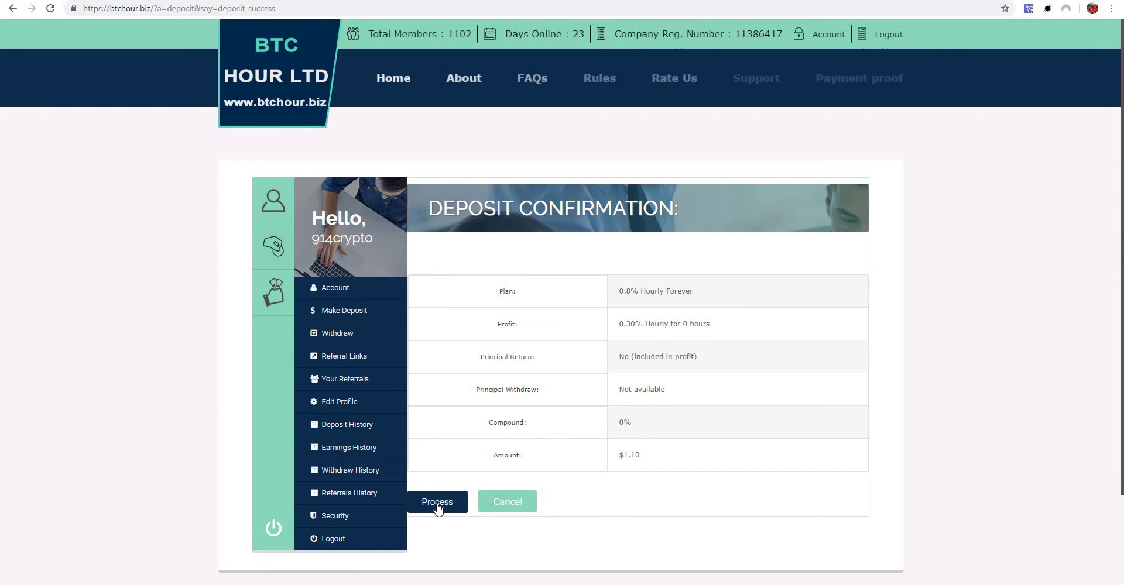
click(438, 502)
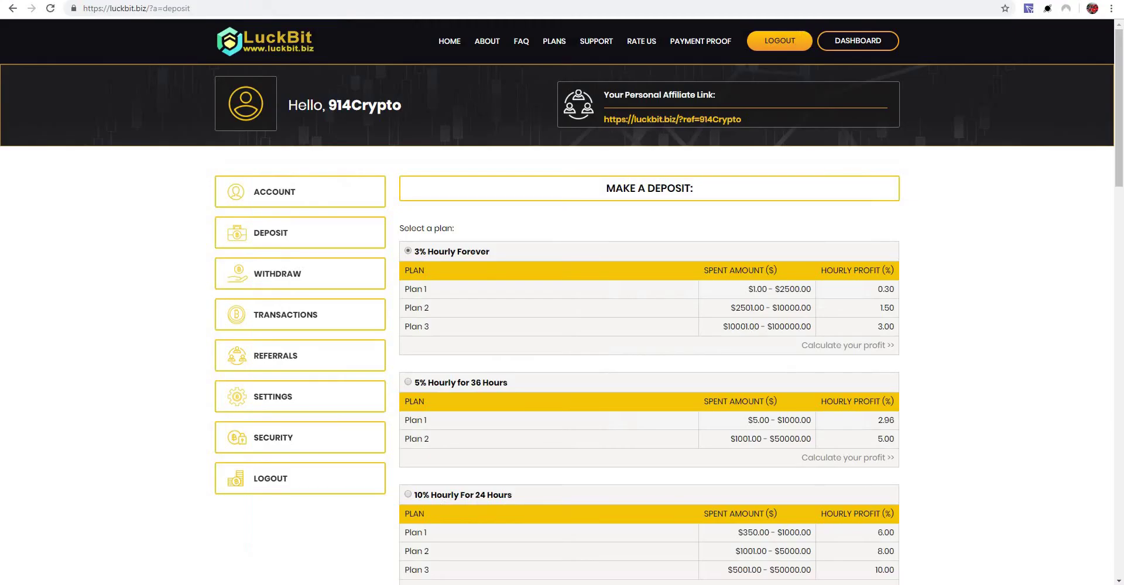
scroll(542, 334, down, 10)
scroll(537, 319, down, 5)
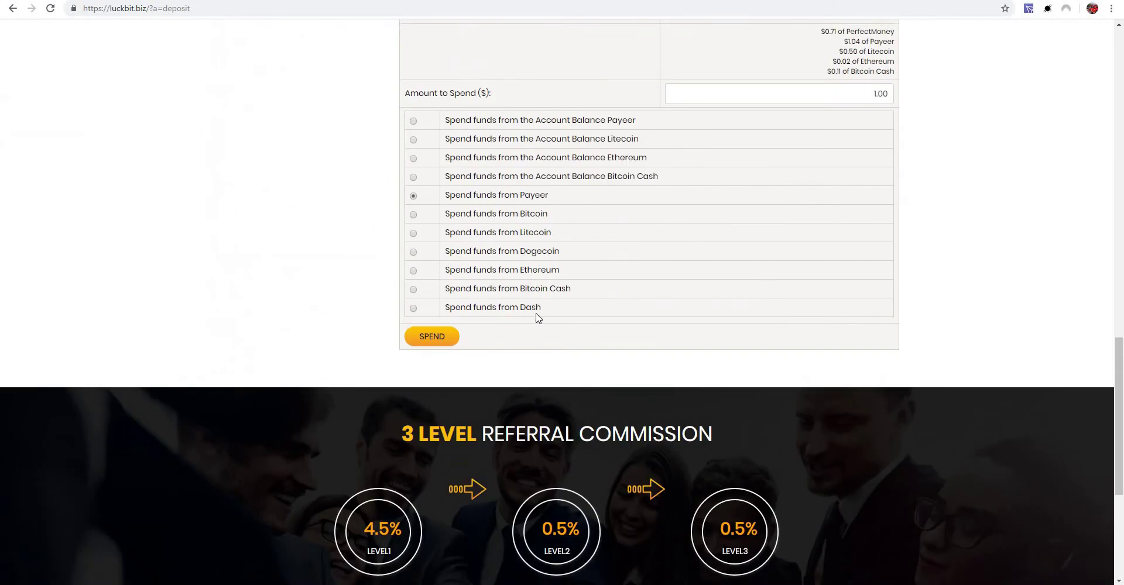
scroll(529, 306, up, 3)
scroll(529, 306, up, 1)
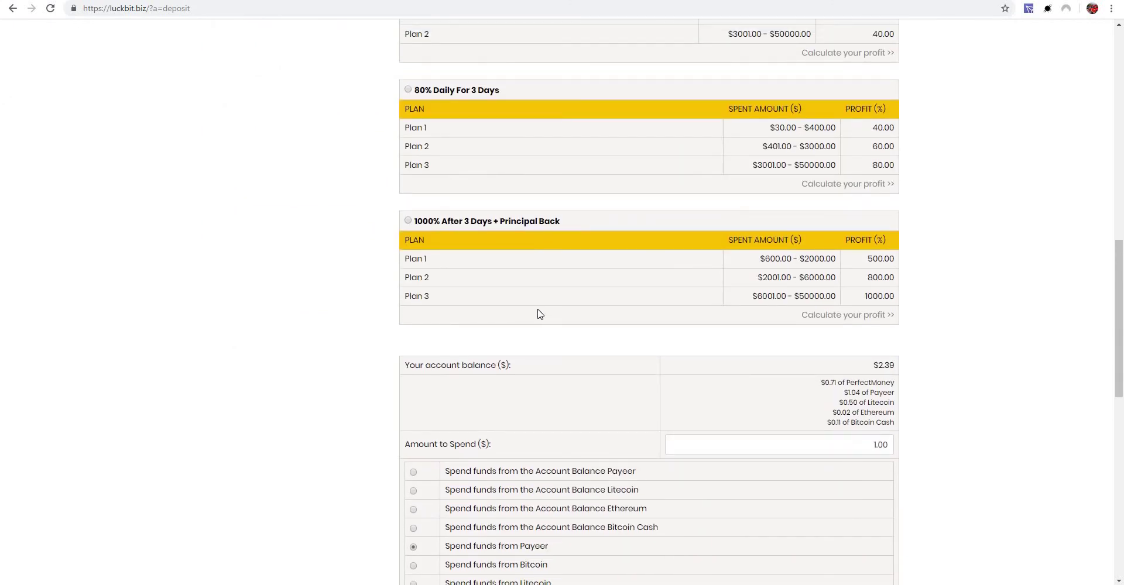
scroll(540, 340, down, 2)
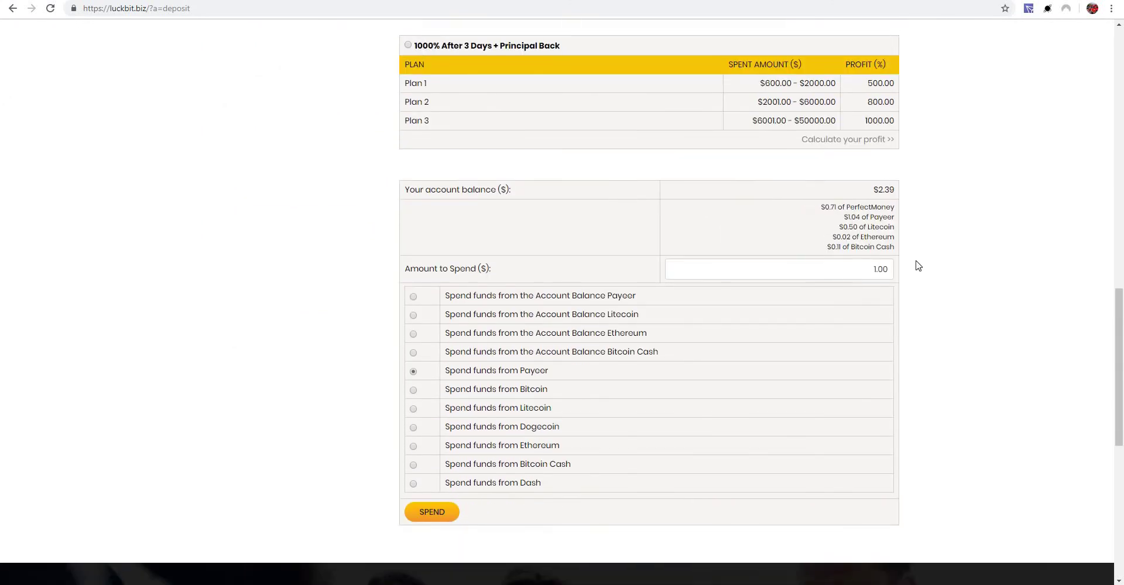
Step: Deposit $1.04 on LuckBit's 3% Hourly Forever plan using the Payeer balance
click(889, 270)
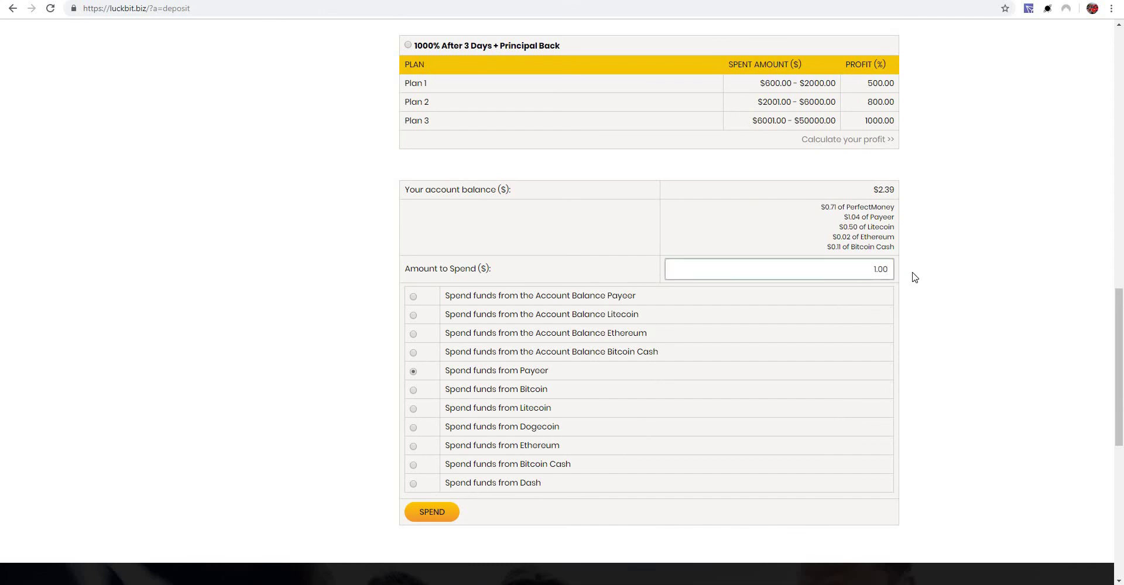
key(BackSpace)
text(4)
scroll(613, 339, down, 1)
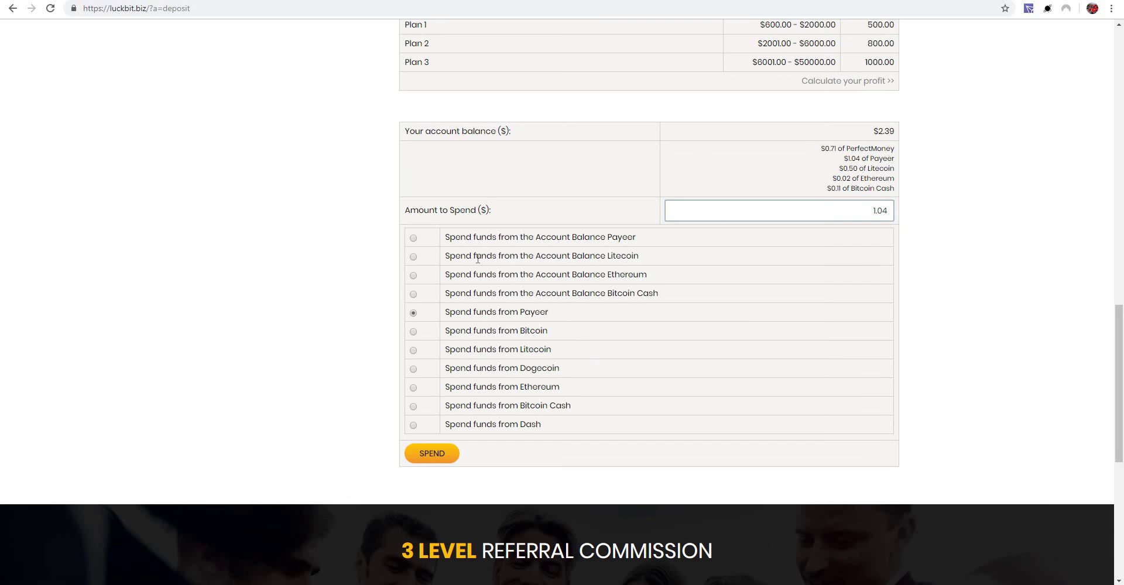
click(414, 242)
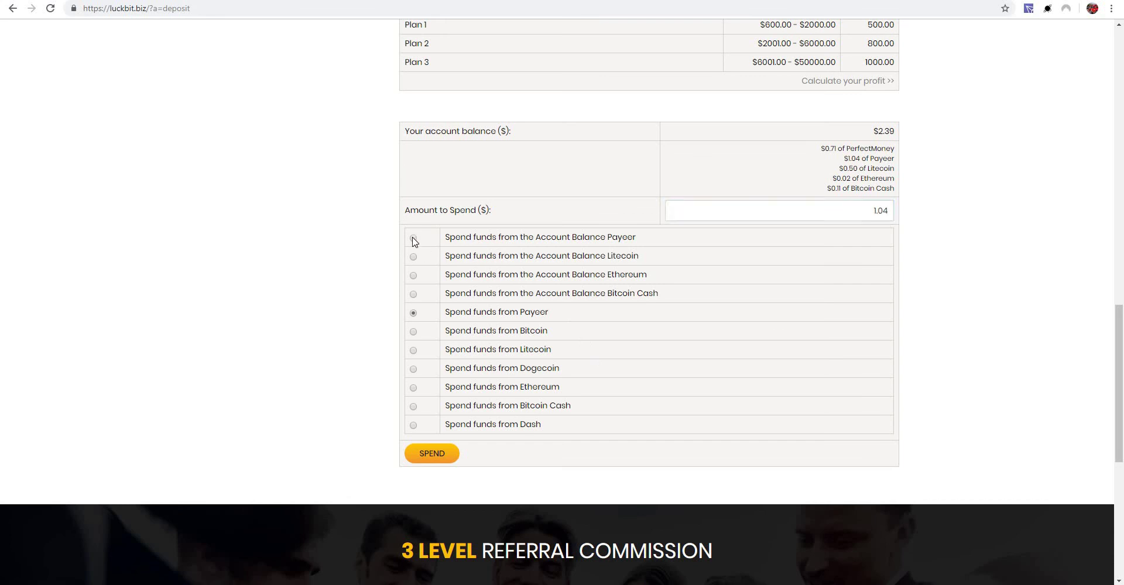
click(413, 237)
click(432, 454)
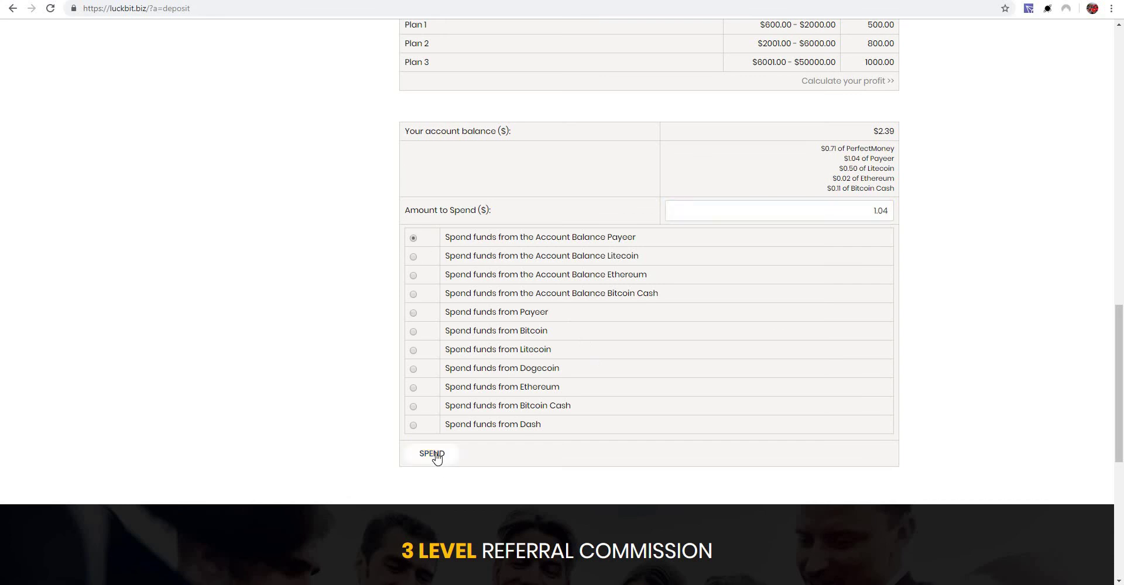
click(432, 453)
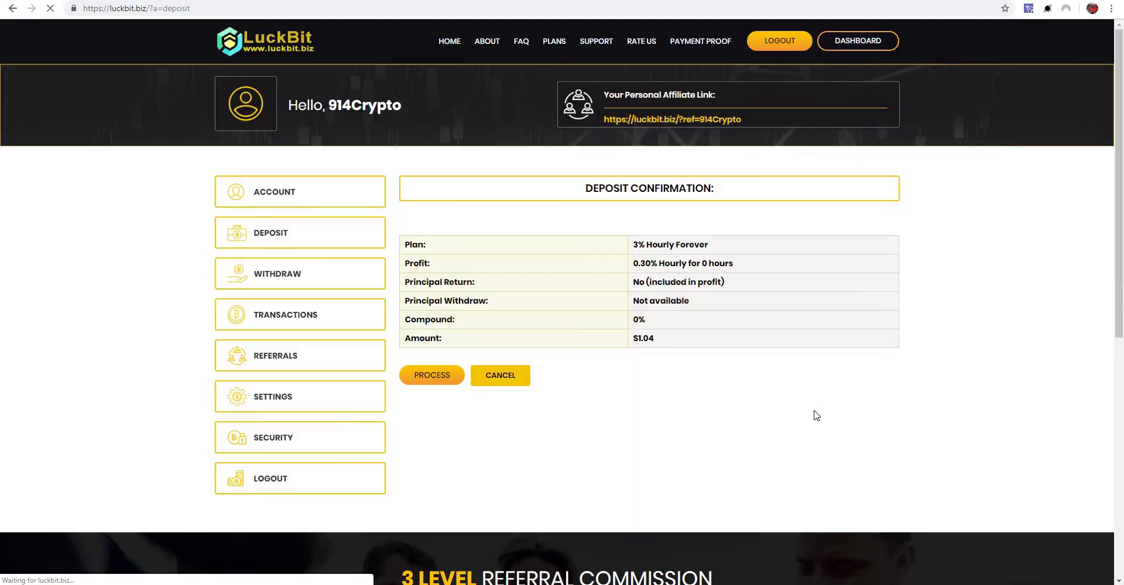
click(423, 375)
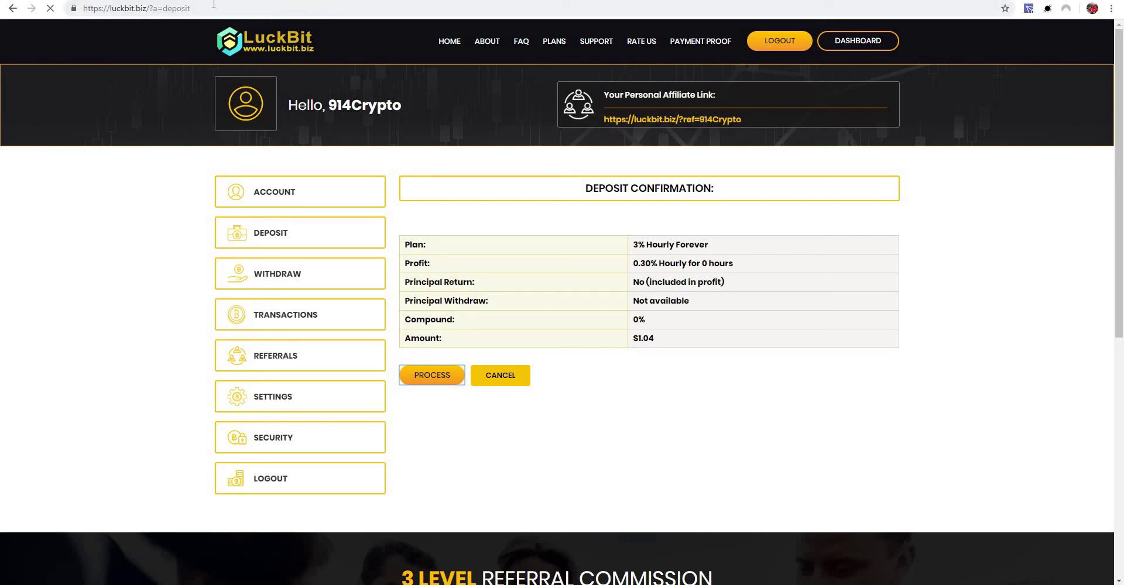
Step: Open BTC Hour's Account overview, with $1.02 still unspent
key(ctrl+Tab)
scroll(546, 251, down, 5)
scroll(536, 237, down, 5)
scroll(532, 233, down, 5)
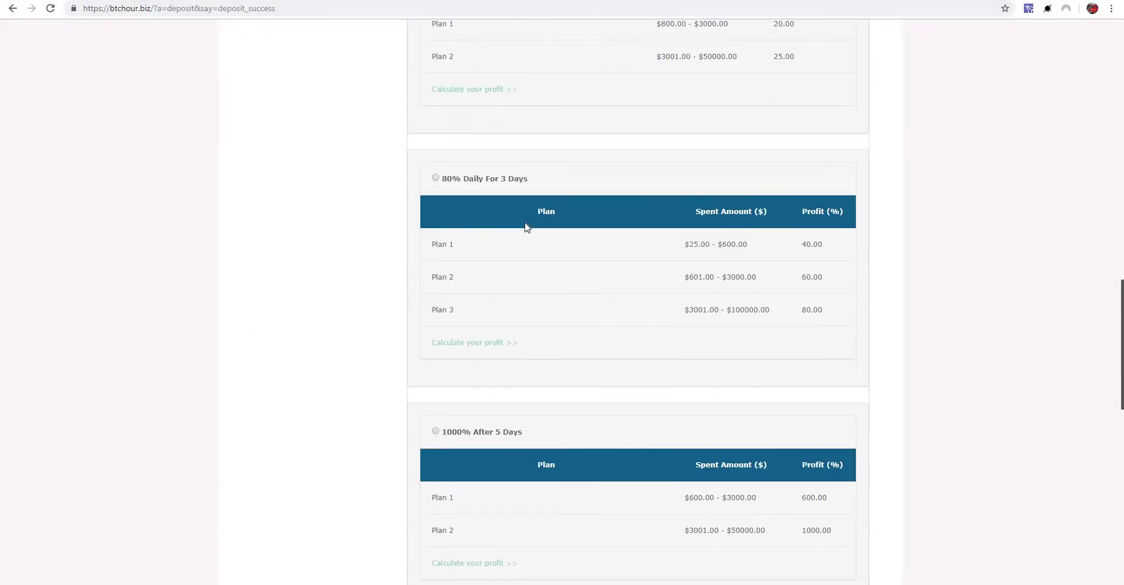
scroll(525, 227, down, 5)
scroll(525, 226, down, 5)
scroll(525, 233, up, 3)
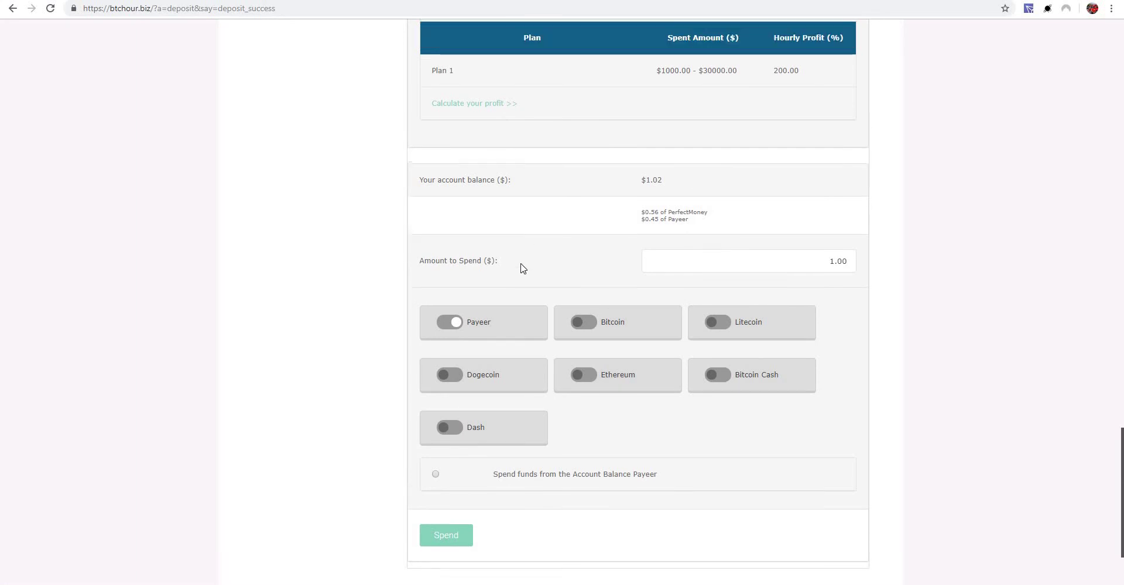
scroll(510, 220, up, 8)
scroll(495, 204, up, 8)
click(335, 287)
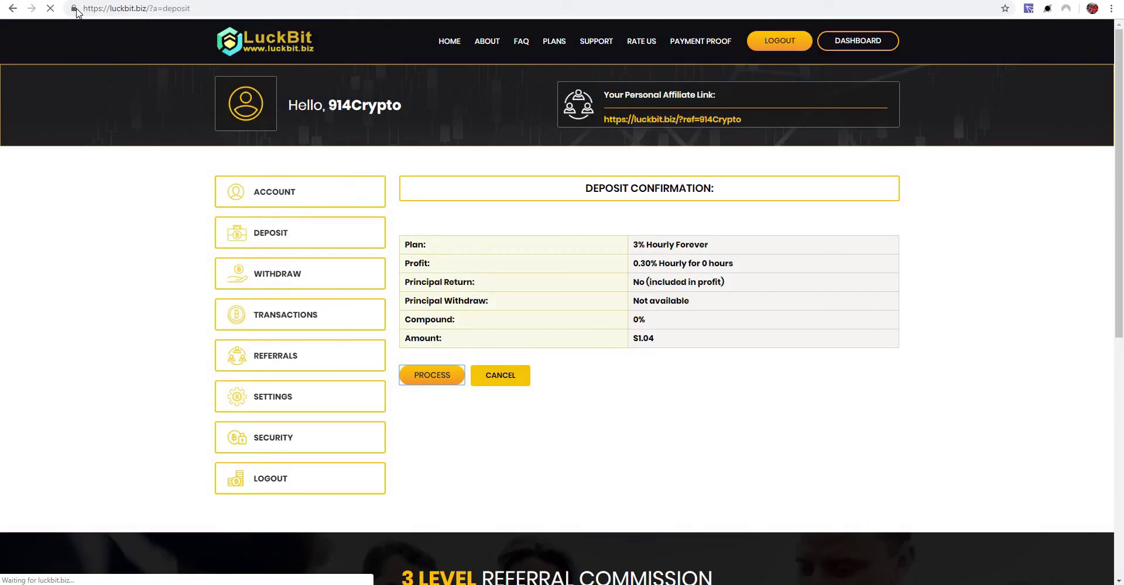
key(ctrl+Tab)
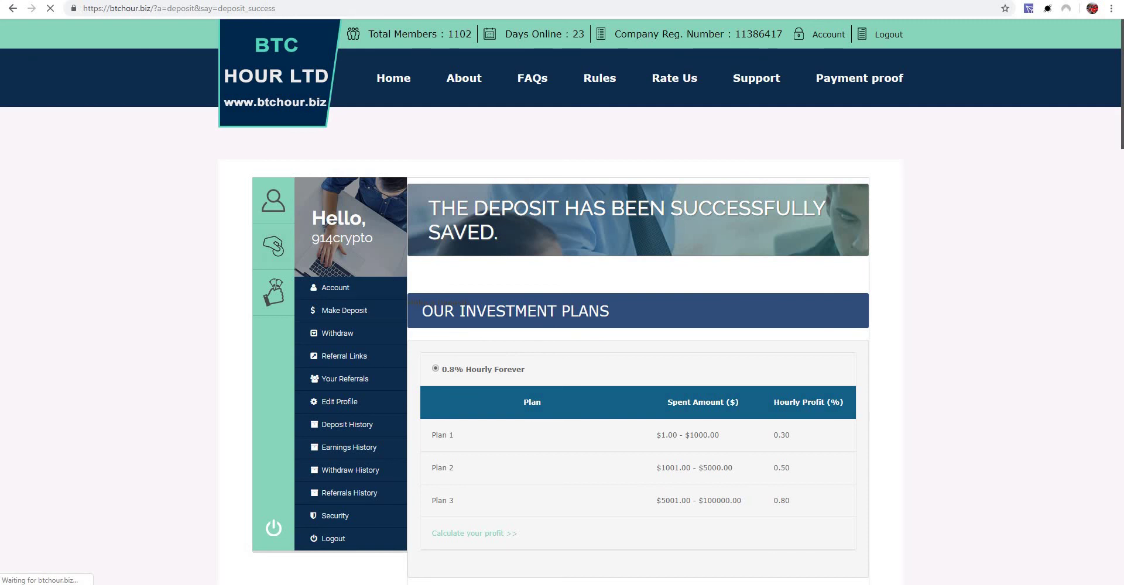
Step: Check CoinsHash's account overview ($0.00 balance), then move on to the LuckBit tab
key(ctrl+Tab)
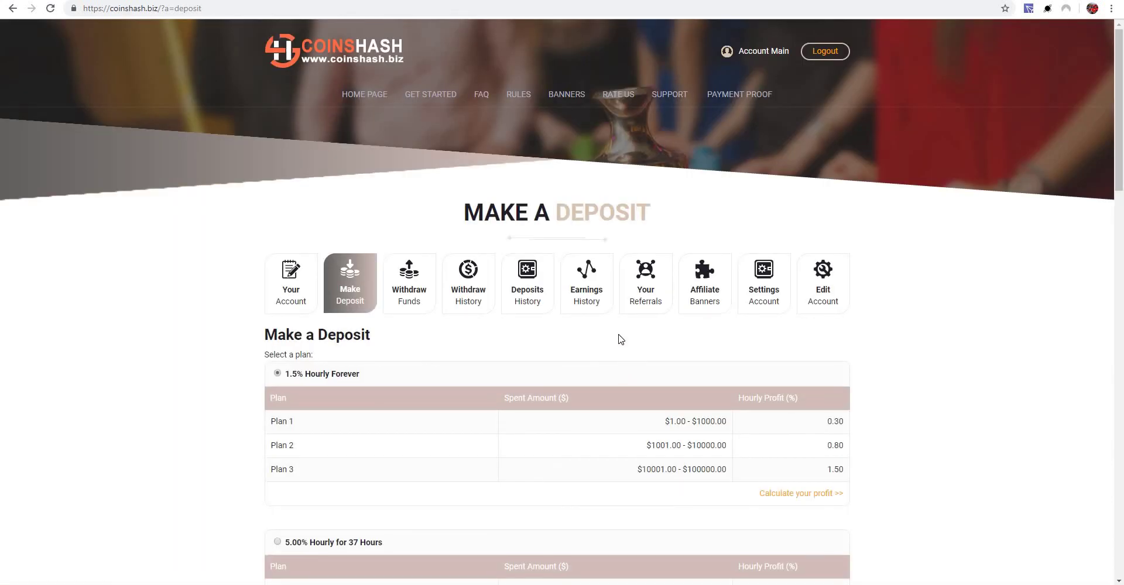
scroll(619, 338, down, 3)
scroll(619, 339, down, 8)
scroll(614, 341, down, 4)
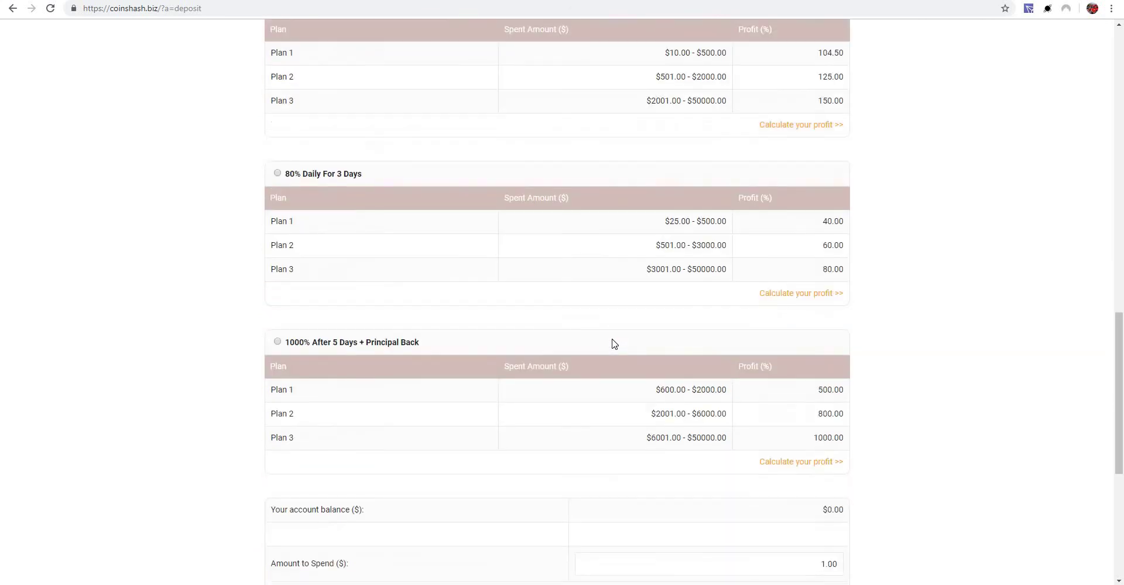
scroll(613, 343, down, 5)
scroll(613, 343, down, 1)
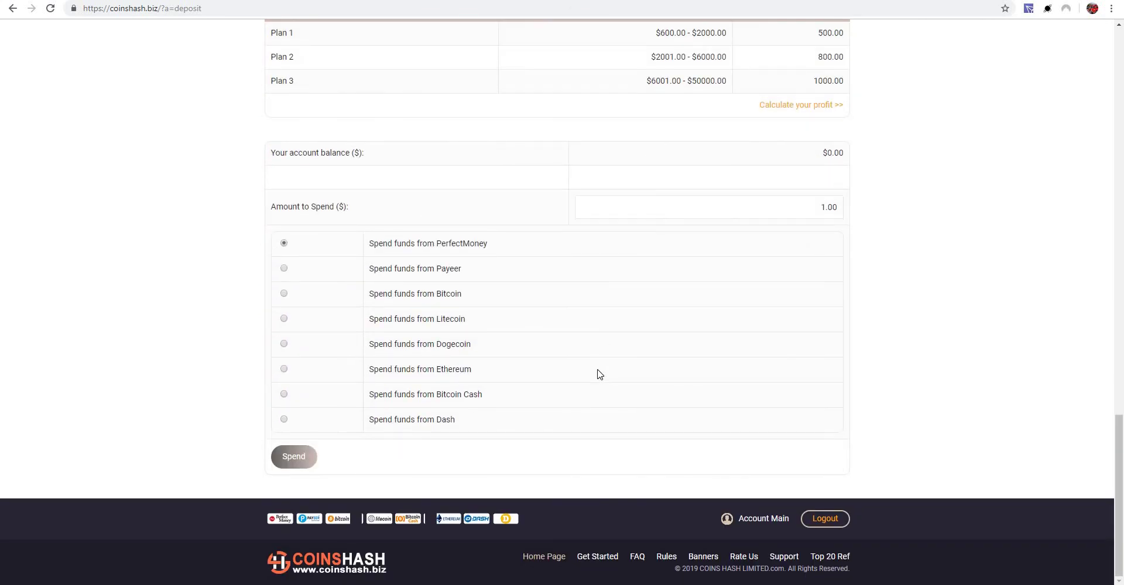
scroll(587, 365, up, 5)
scroll(562, 352, up, 5)
scroll(553, 343, up, 5)
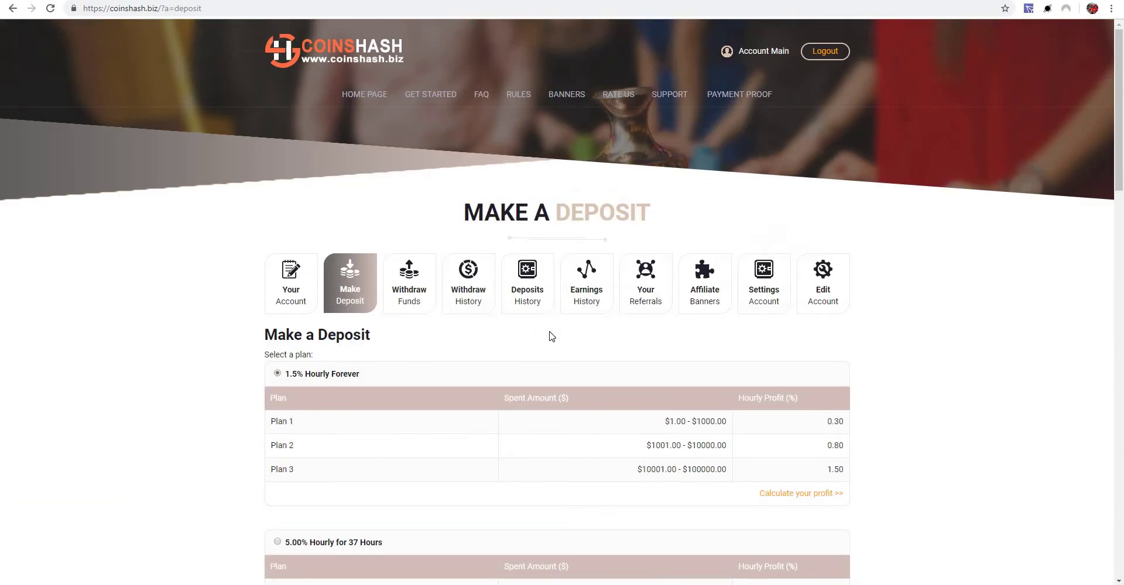
click(290, 283)
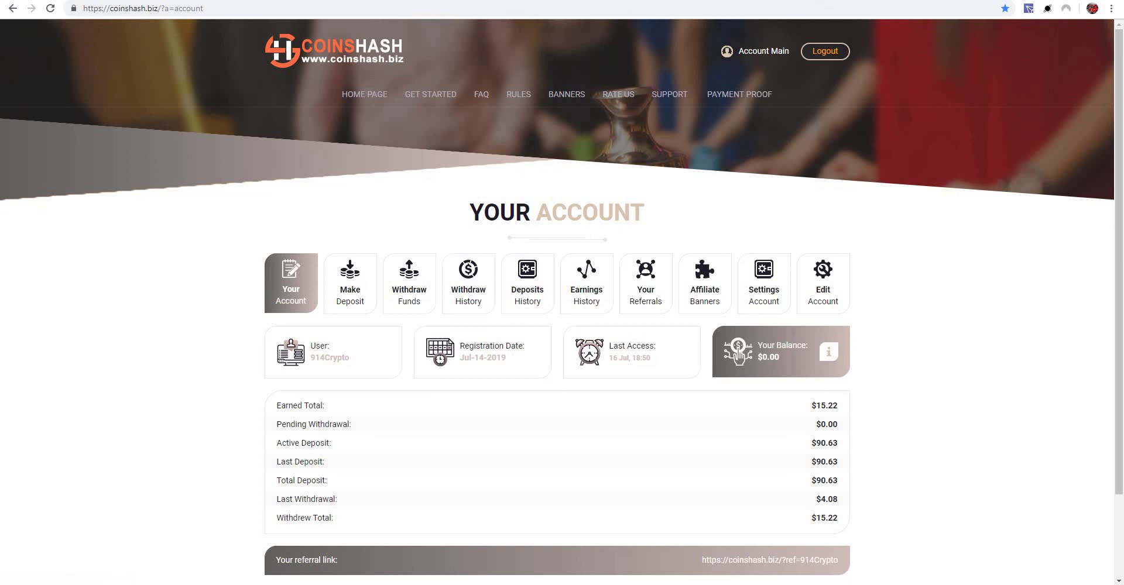
key(ctrl+Tab)
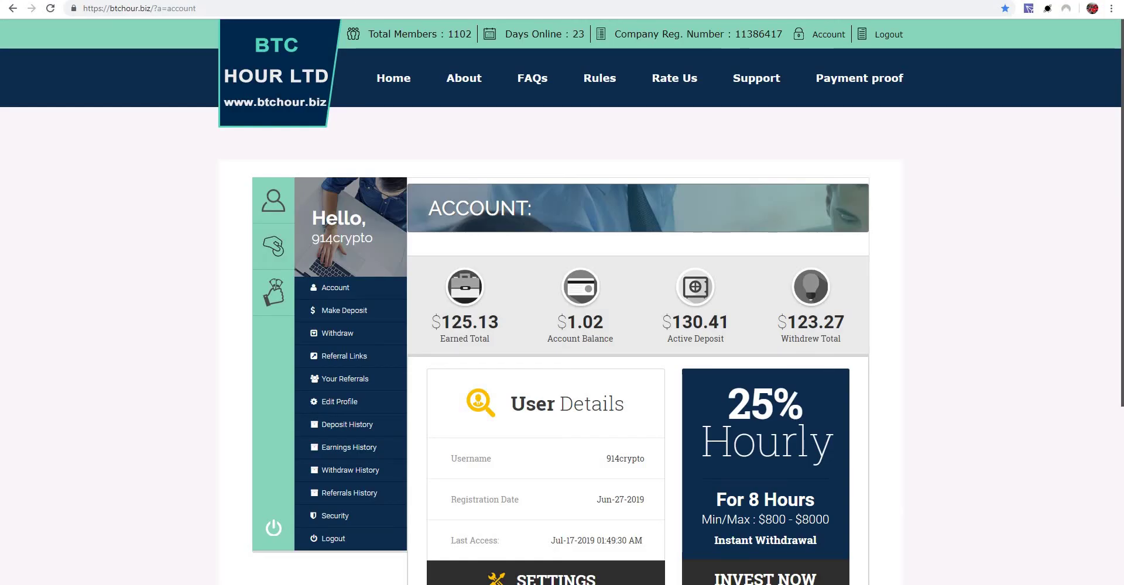
key(ctrl+Tab)
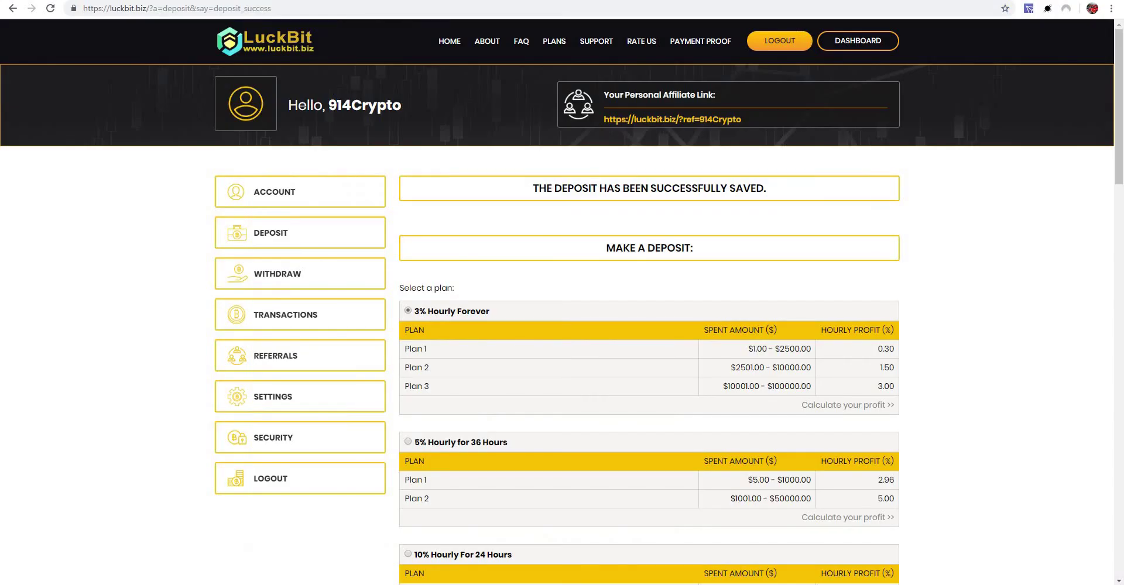
Step: Reload Gains Systems' Withdraw funds page until 0.00184827 BTC shows, then check the other sites' tabs
click(272, 197)
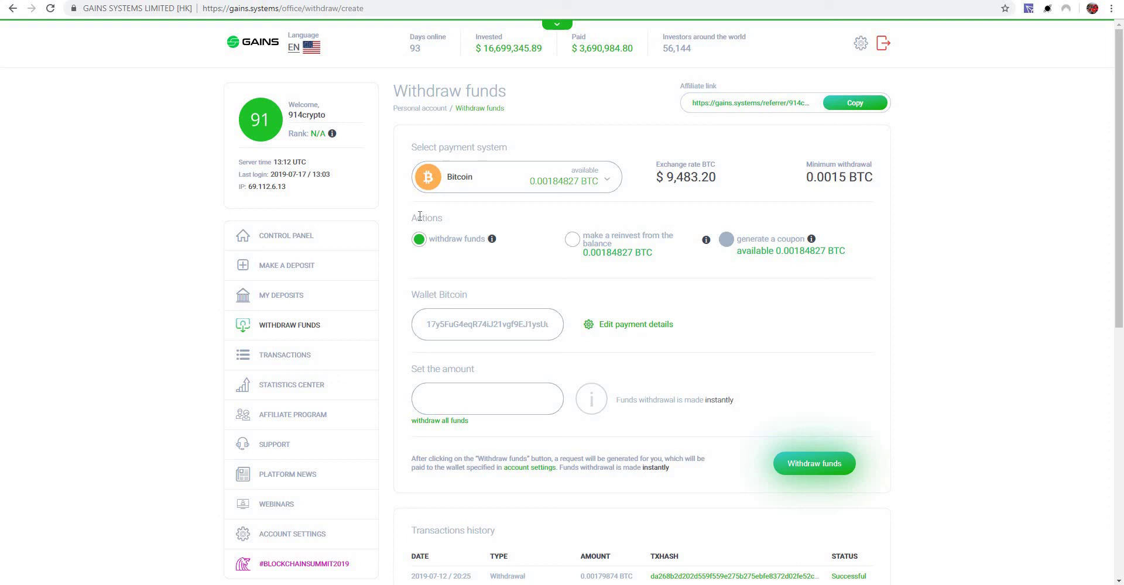
click(287, 327)
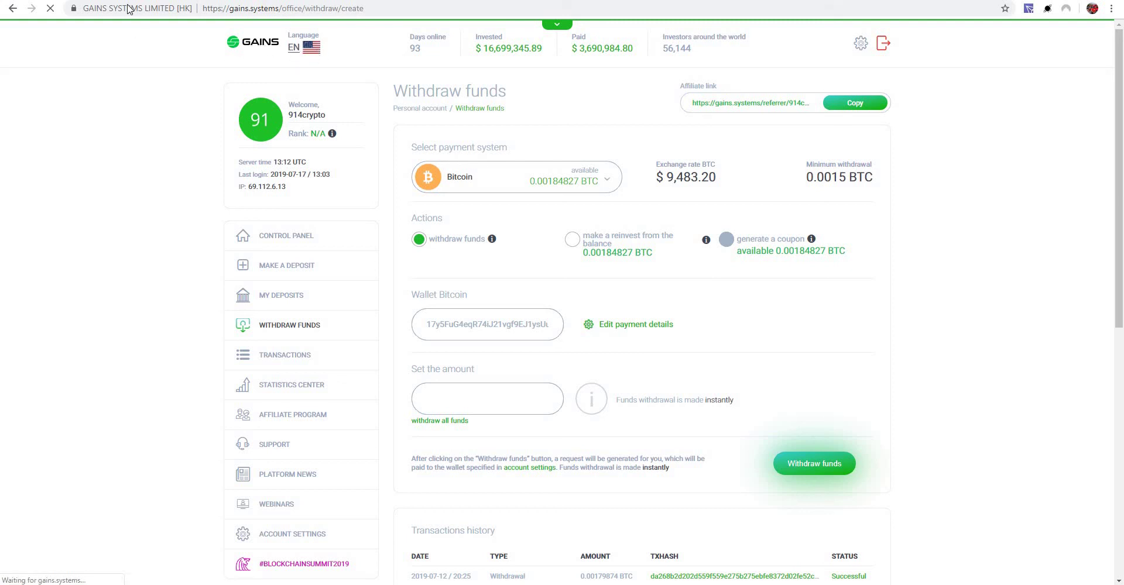
key(ctrl+Tab)
key(ctrl+Tab)
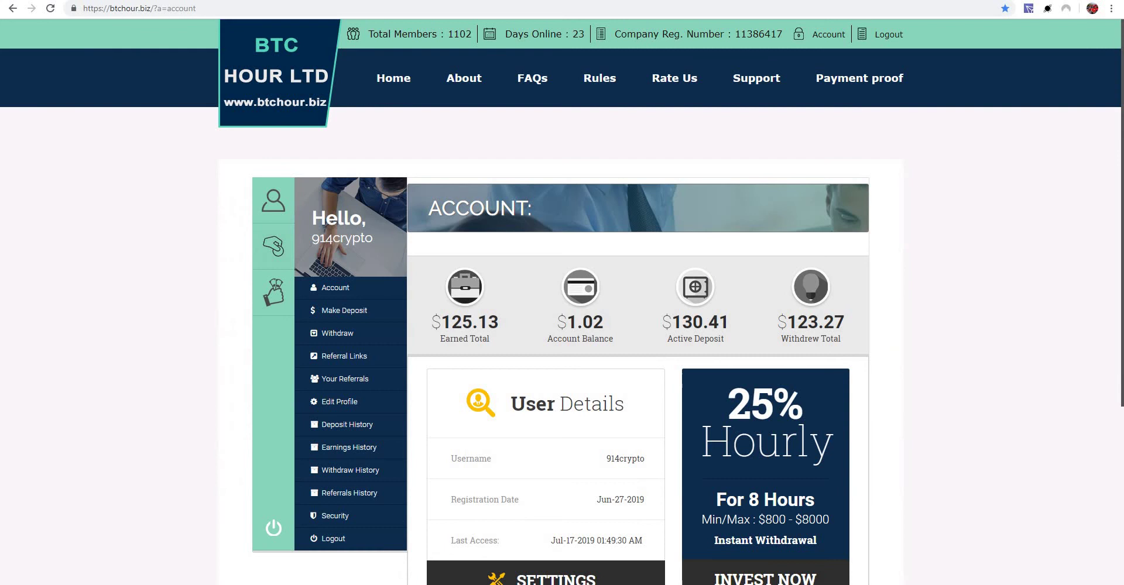
key(ctrl+Tab)
key(ctrl+Tab)
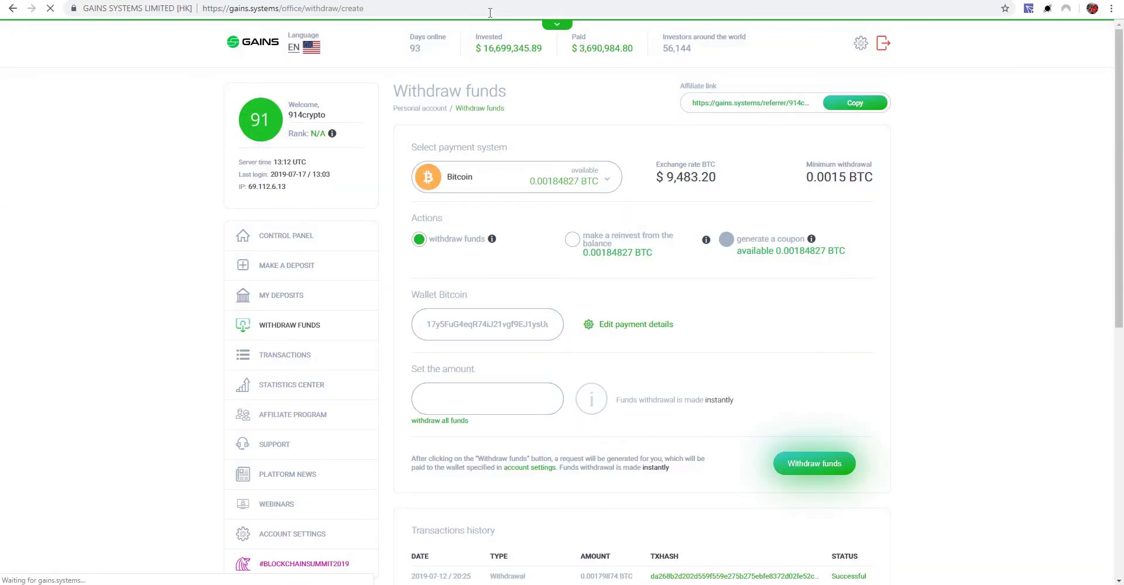